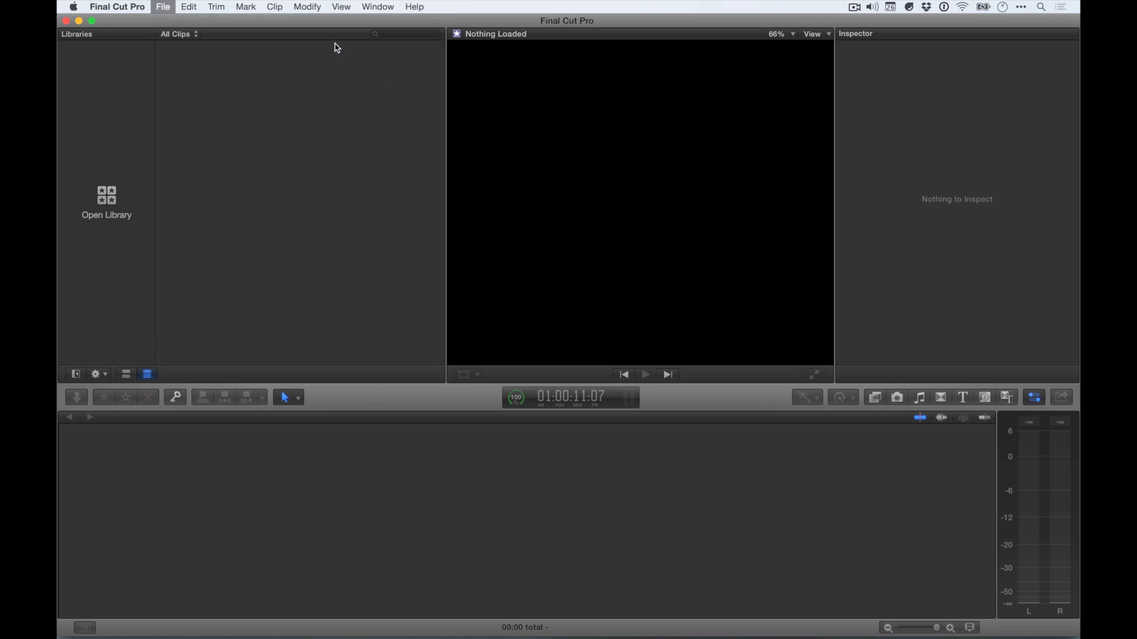
# Create a library named "ONA - The Ride Home" and rename its event "Raw Import"
pyautogui.write('ONA - The Ride Home')
pyautogui.press('Return')
pyautogui.click(117, 78)
pyautogui.press('Return')
pyautogui.write('Raw Import')
pyautogui.press('Return')
# Start a media import and browse the G-DRIVE USB Projects folder to the Media-Source folder of the ONA 2016 Ride Home project
pyautogui.click(301, 186)
pyautogui.click(274, 325)
pyautogui.click(260, 336)
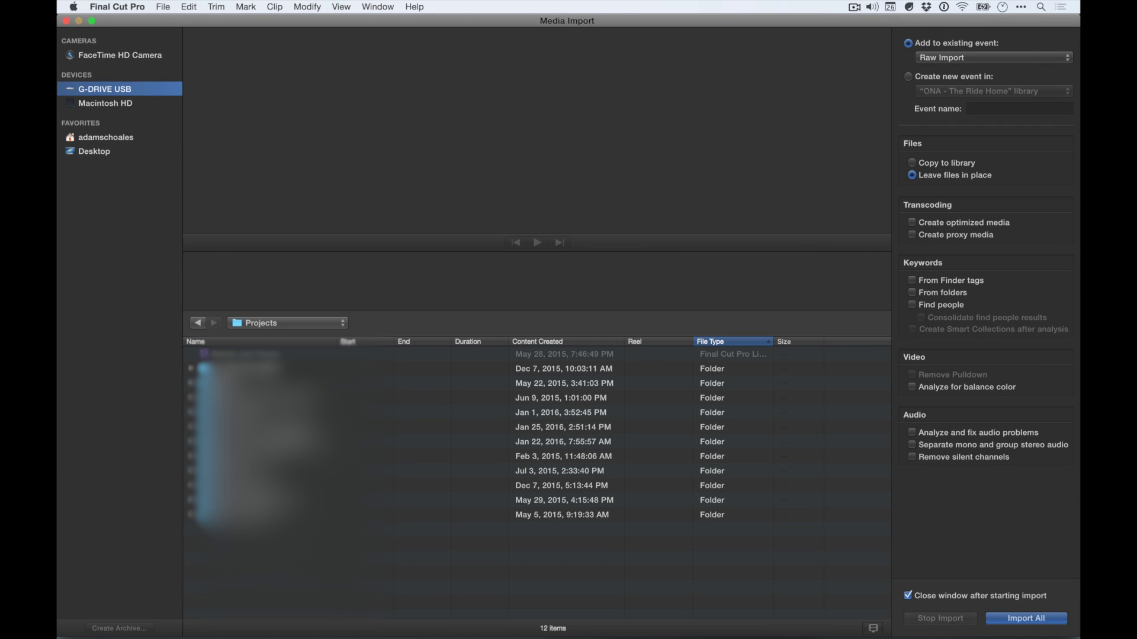
pyautogui.doubleClick(283, 442)
pyautogui.click(260, 383)
pyautogui.press('Right')
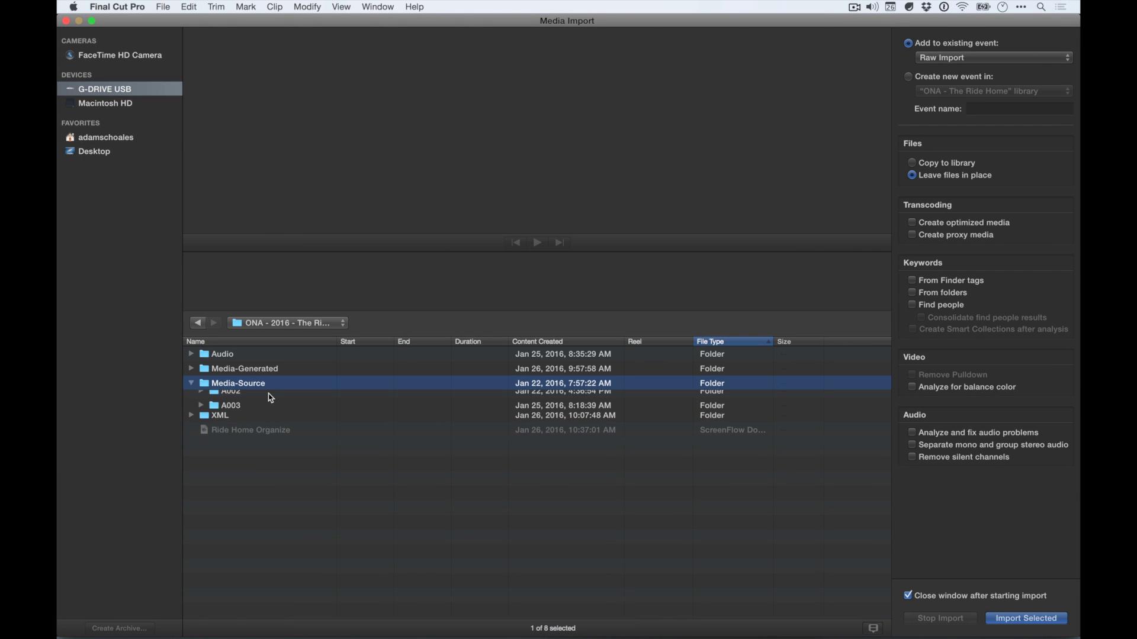
# Import all WAV files from the Audio folder's 16Y01M22 subfolder into the Raw Import event, continuing without the unsupported file
pyautogui.click(232, 401)
pyautogui.click(219, 356)
pyautogui.press('Right')
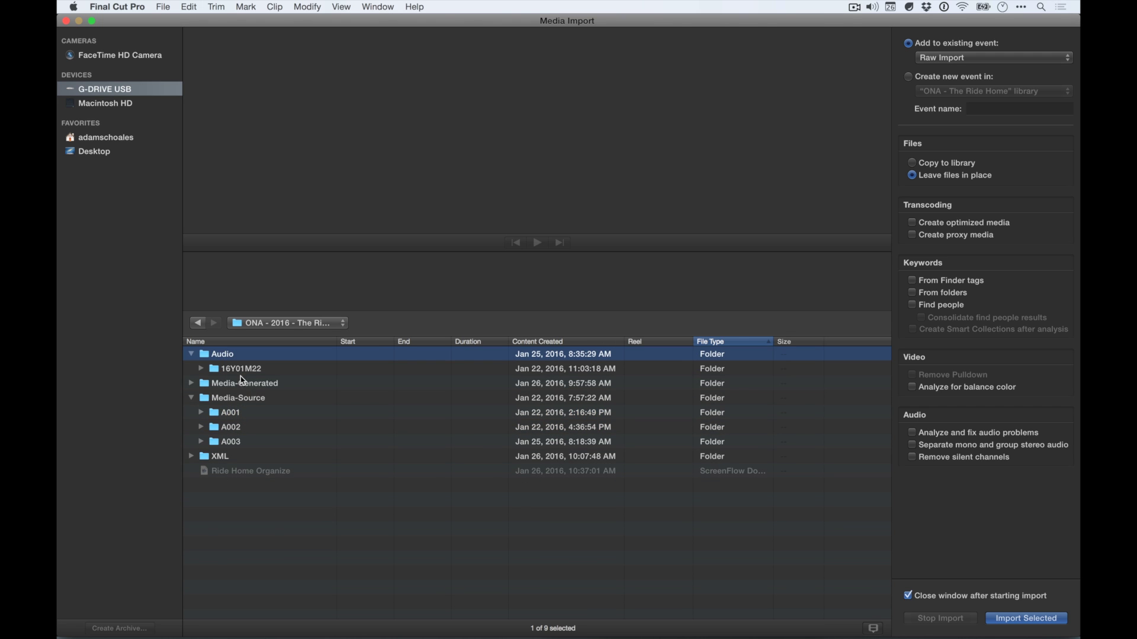
pyautogui.press('Down')
pyautogui.press('Right')
pyautogui.press('Down')
pyautogui.scroll(-15, 255, 503)
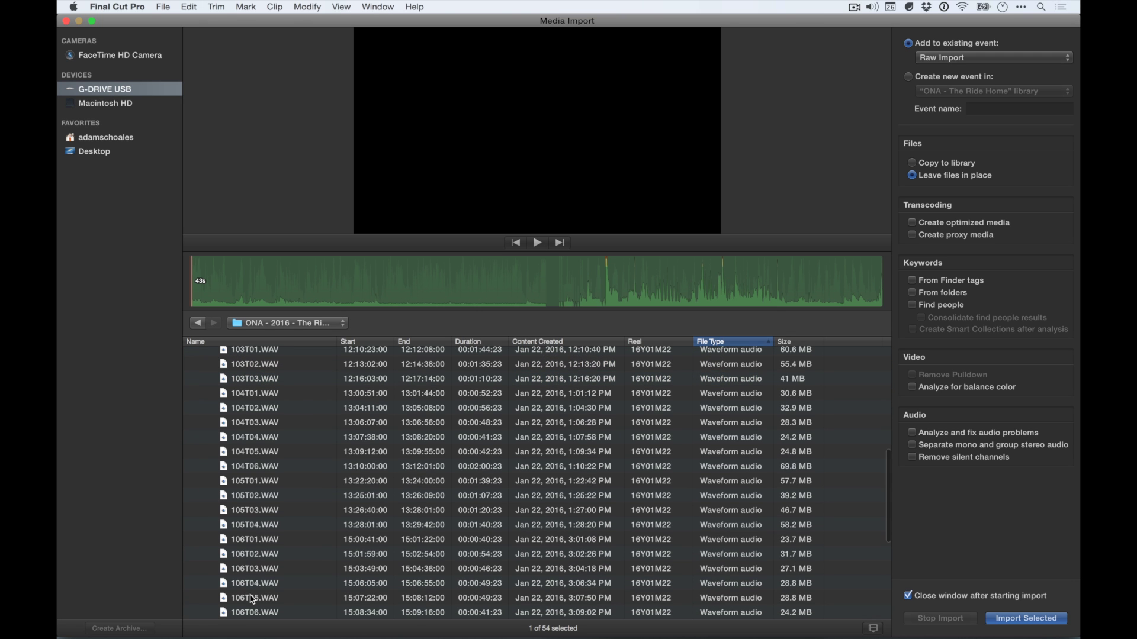
pyautogui.keyDown('shift'); pyautogui.click(252, 510); pyautogui.keyUp('shift')
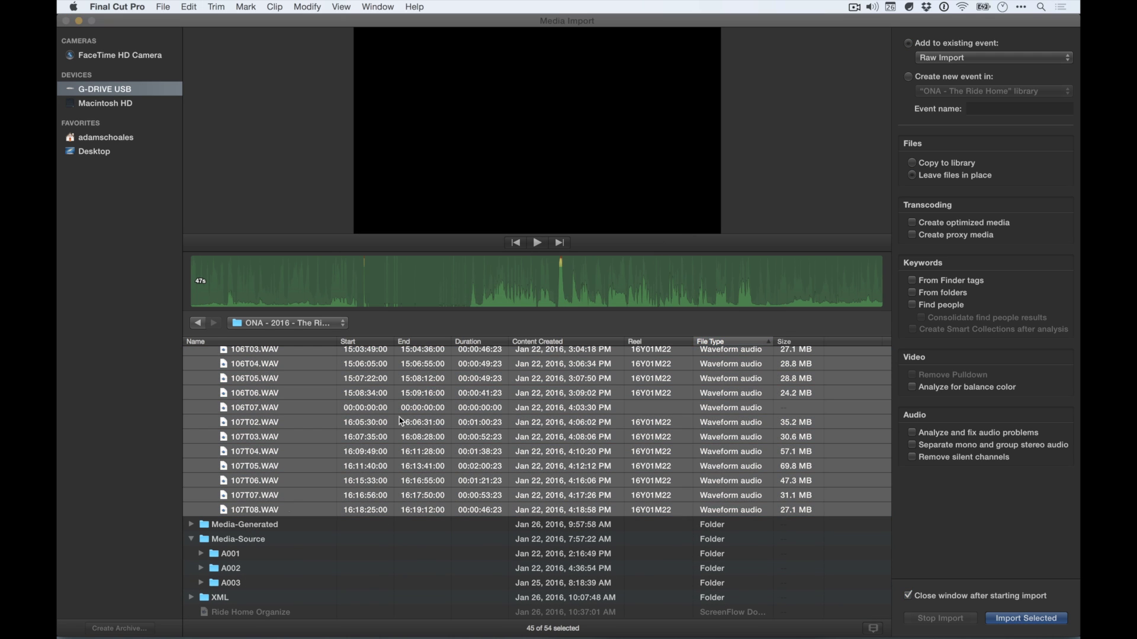
pyautogui.press('Return')
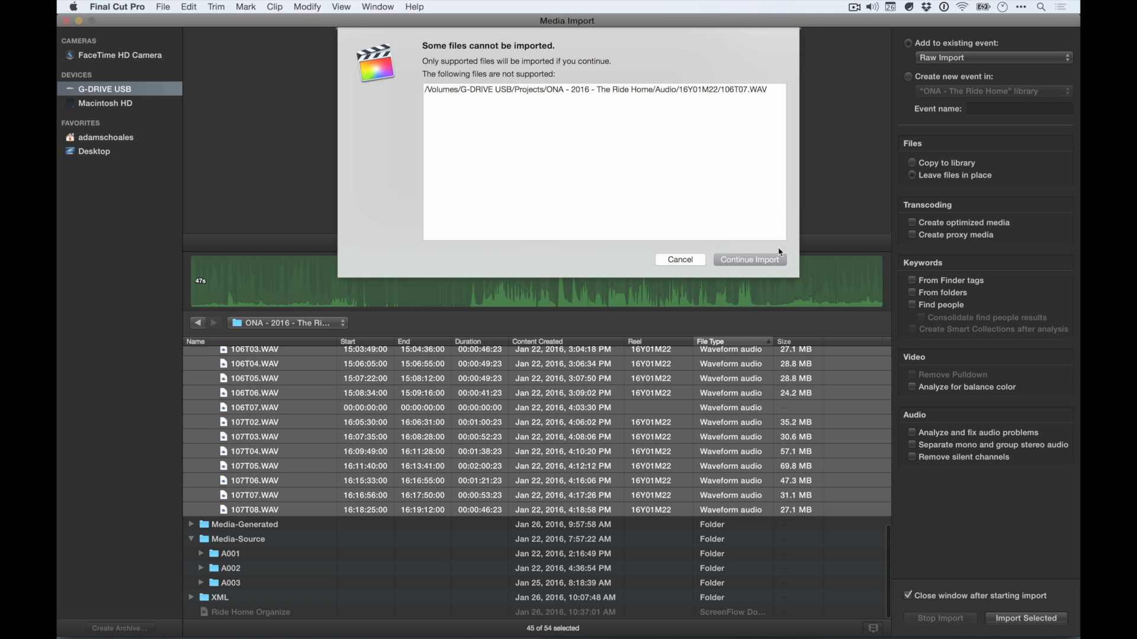
pyautogui.click(769, 261)
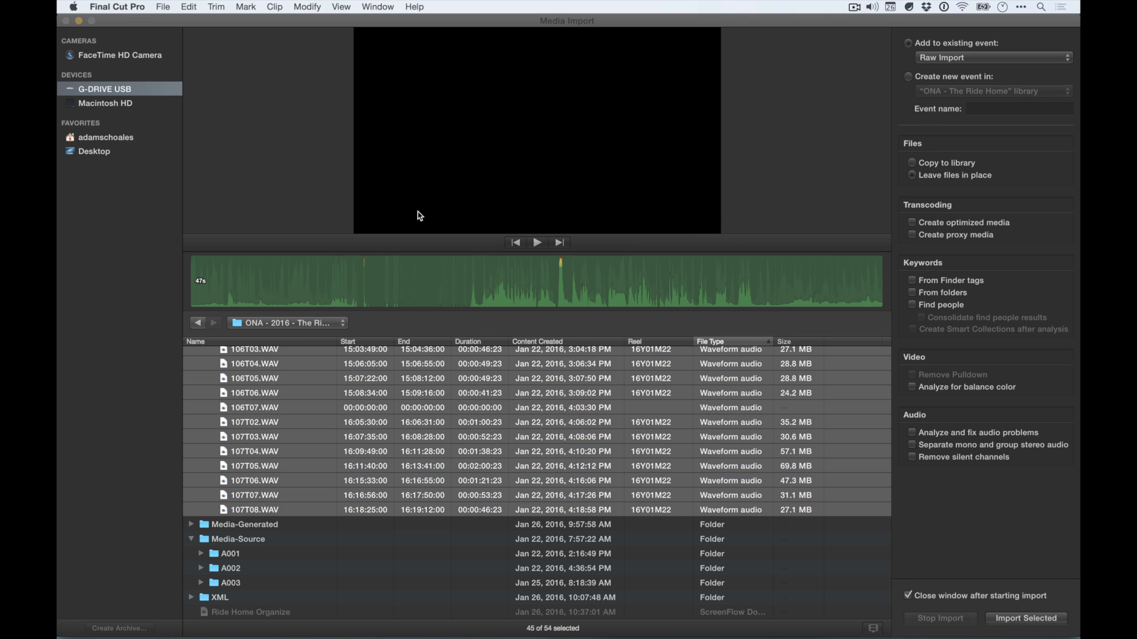
# Import all QuickTime clips from the A001R4HF folder in Media-Source's A001 into the Raw Import event
pyautogui.press('super+n')
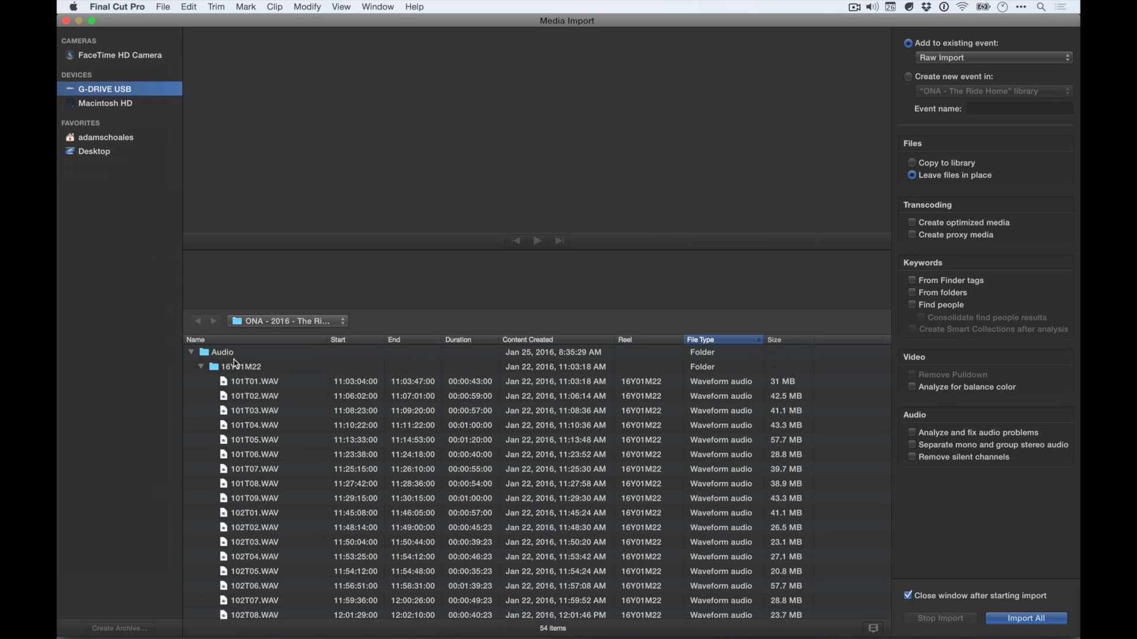
pyautogui.click(236, 367)
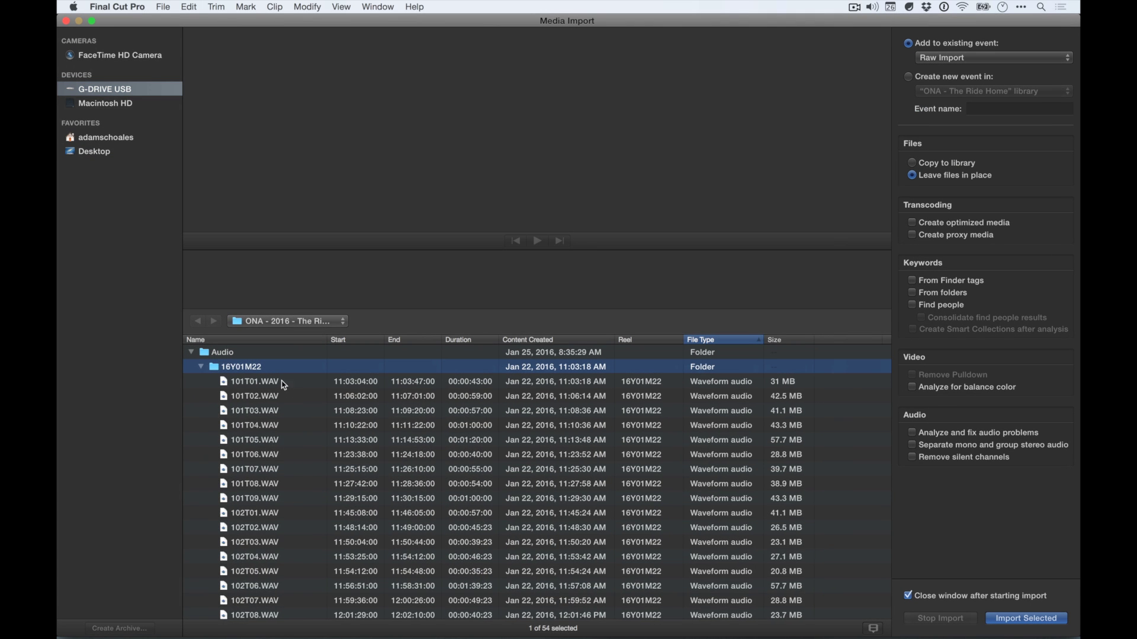
pyautogui.press('Left')
pyautogui.click(234, 417)
pyautogui.press('Right')
pyautogui.press('Down')
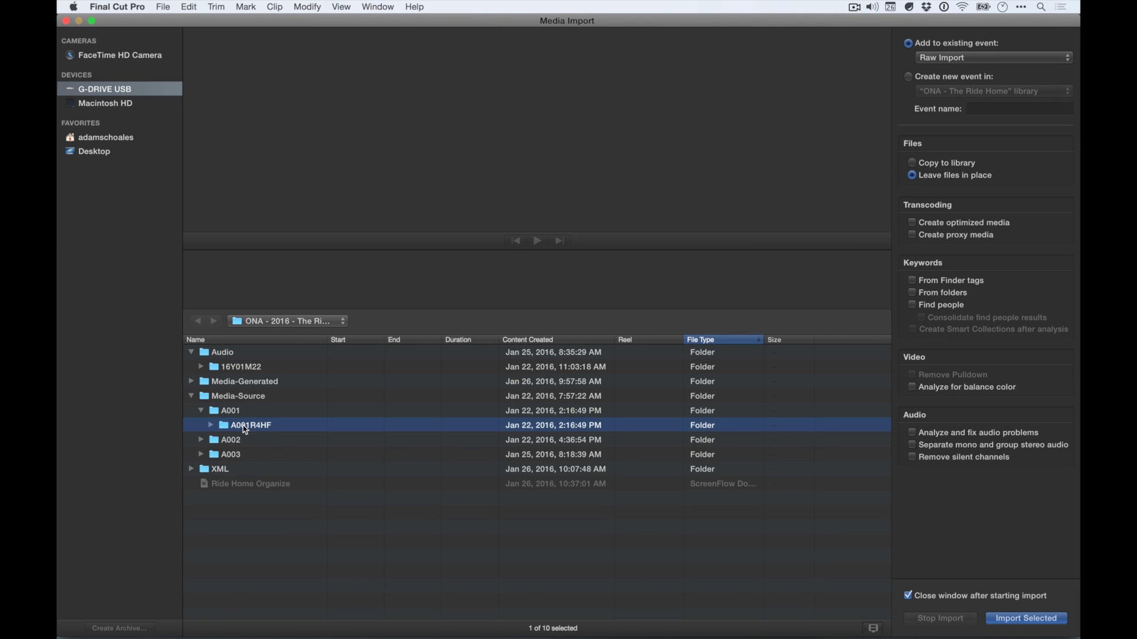
pyautogui.press('Right')
pyautogui.press('Down')
pyautogui.scroll(-10, 276, 489)
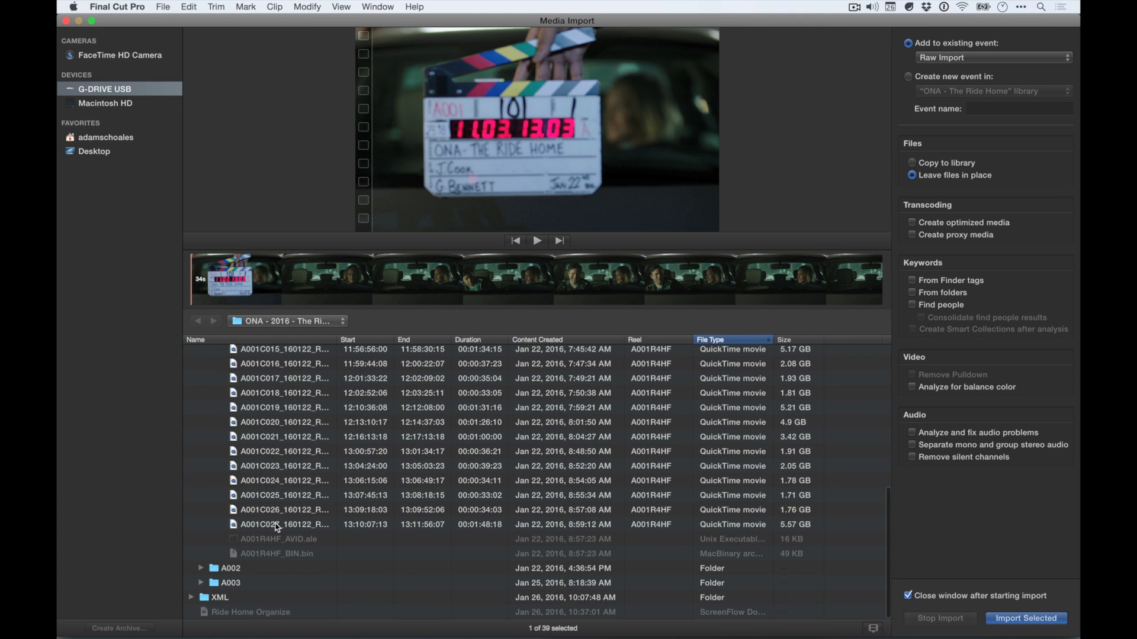
pyautogui.keyDown('shift'); pyautogui.click(284, 524); pyautogui.keyUp('shift')
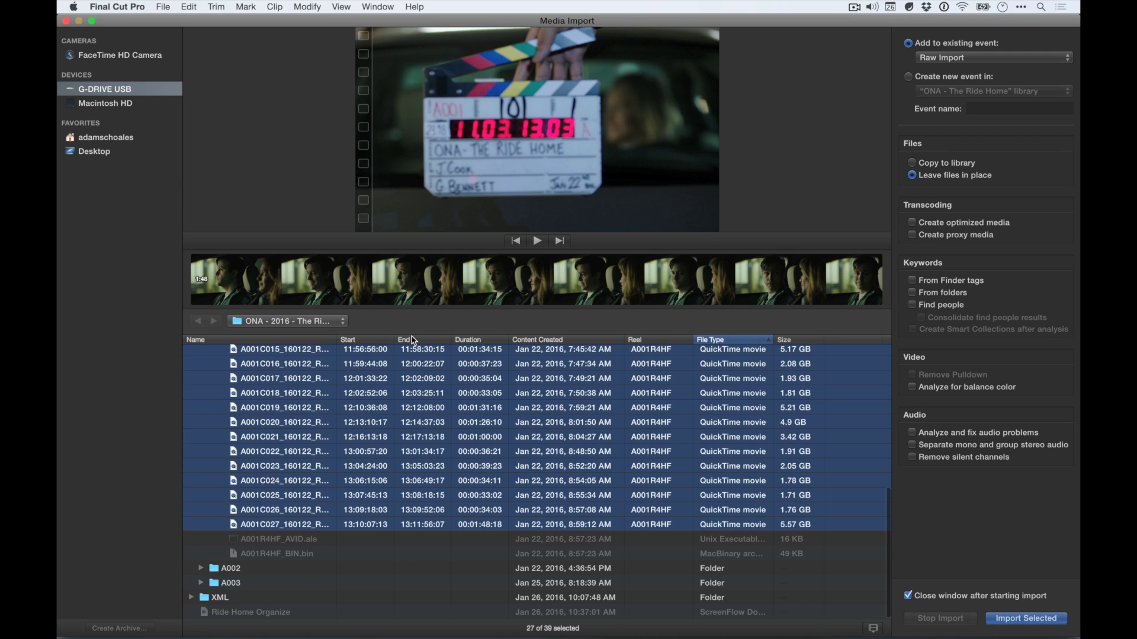
pyautogui.press('Return')
# Import all QuickTime clips from the A002R4HF folder in Media-Source's A002 into the Raw Import event
pyautogui.press('super+i')
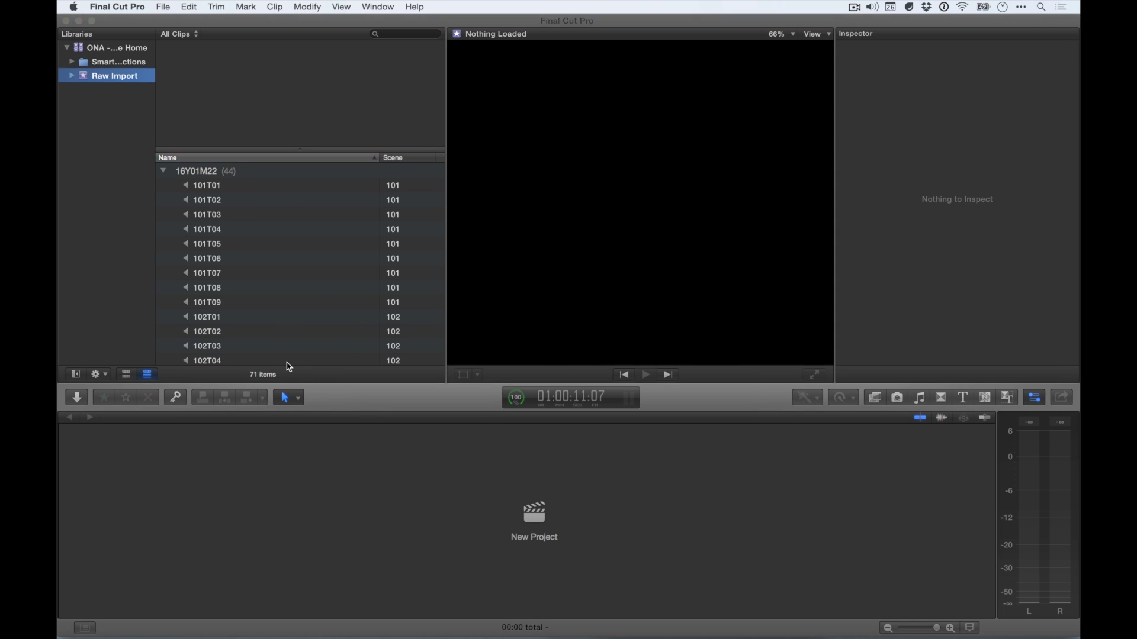
pyautogui.press('Left')
pyautogui.press('Left')
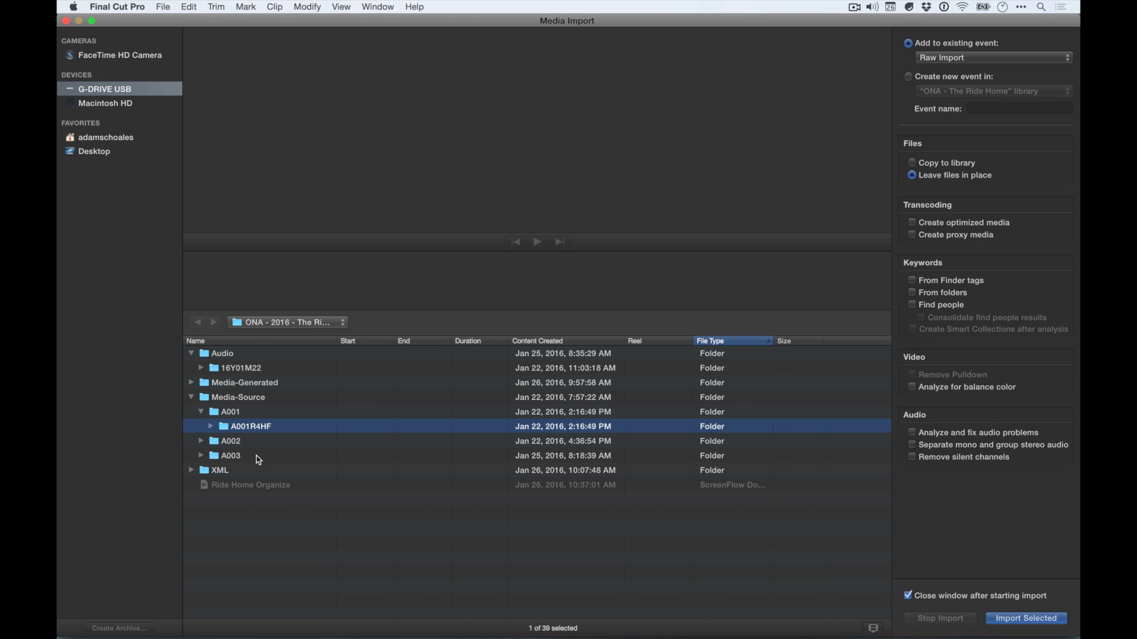
pyautogui.press('Down')
pyautogui.press('Right')
pyautogui.press('Down')
pyautogui.press('Right')
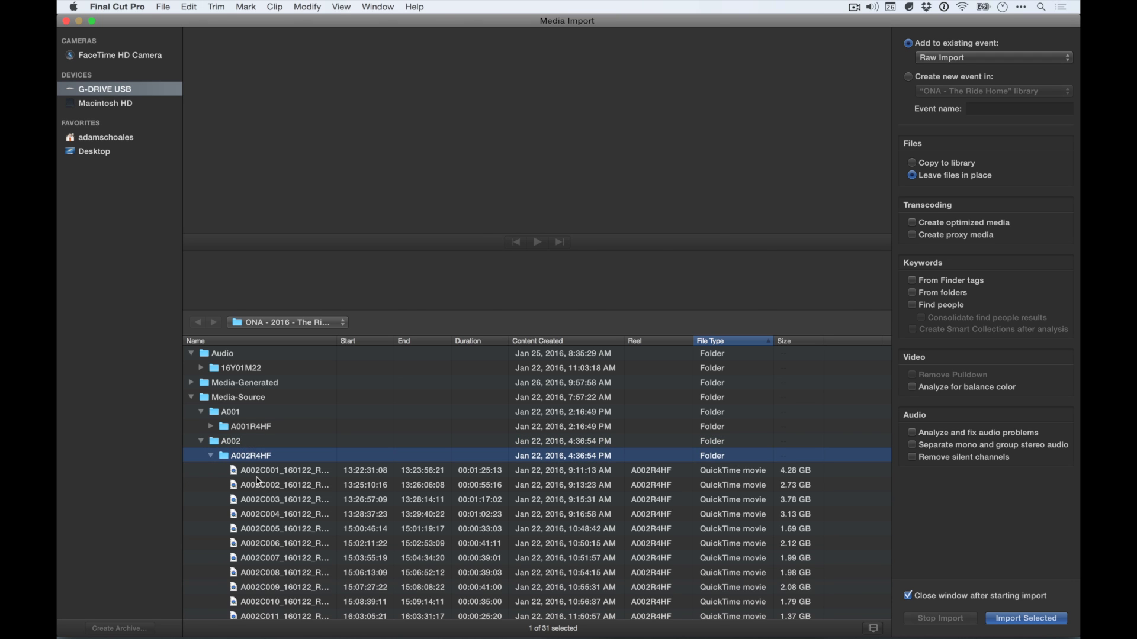
pyautogui.press('Down')
pyautogui.scroll(-5, 259, 477)
pyautogui.keyDown('shift'); pyautogui.click(299, 584); pyautogui.keyUp('shift')
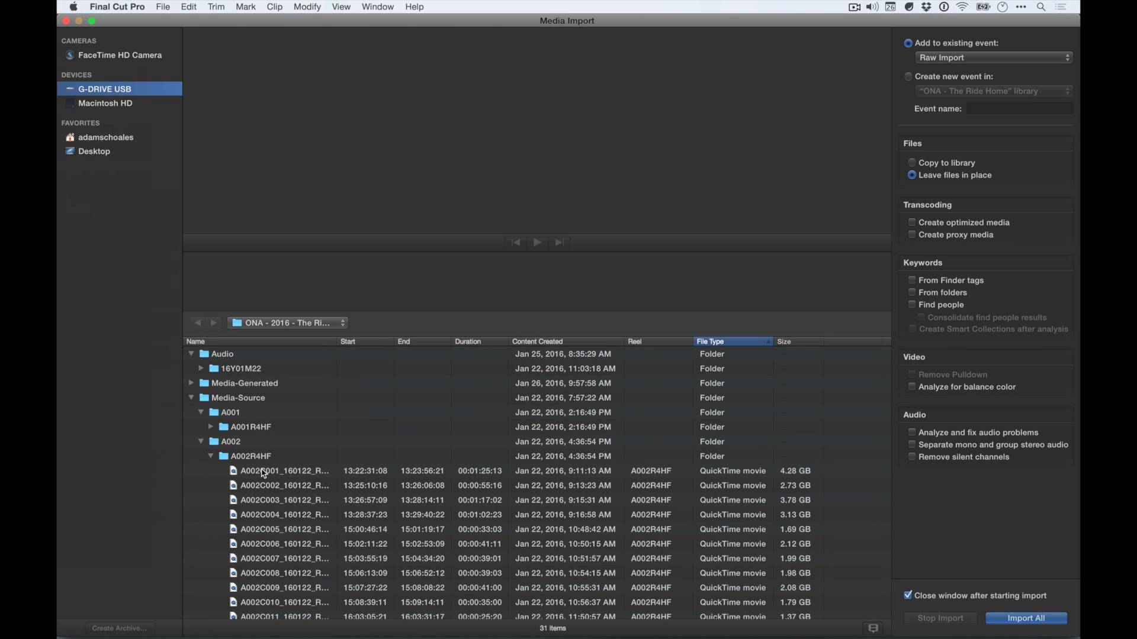
# Import all clips from the A003R4HF folder in Media-Source's A003 into the Raw Import event
pyautogui.click(227, 476)
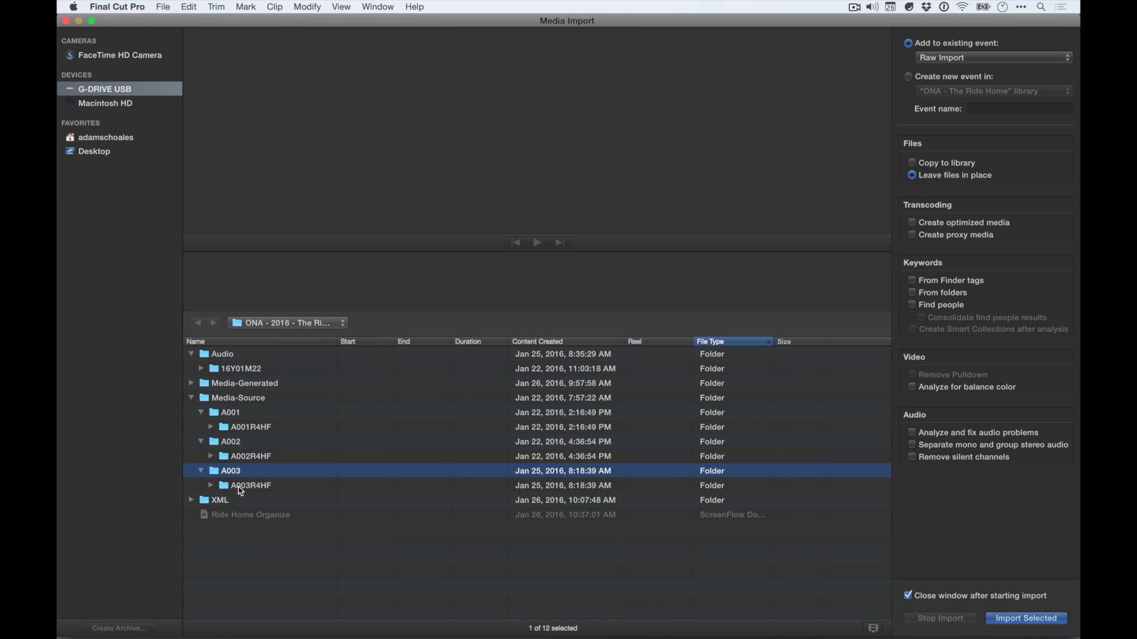
pyautogui.press('Right')
pyautogui.press('Down')
pyautogui.press('Right')
pyautogui.press('Down')
pyautogui.keyDown('shift'); pyautogui.click(264, 573); pyautogui.keyUp('shift')
pyautogui.press('Return')
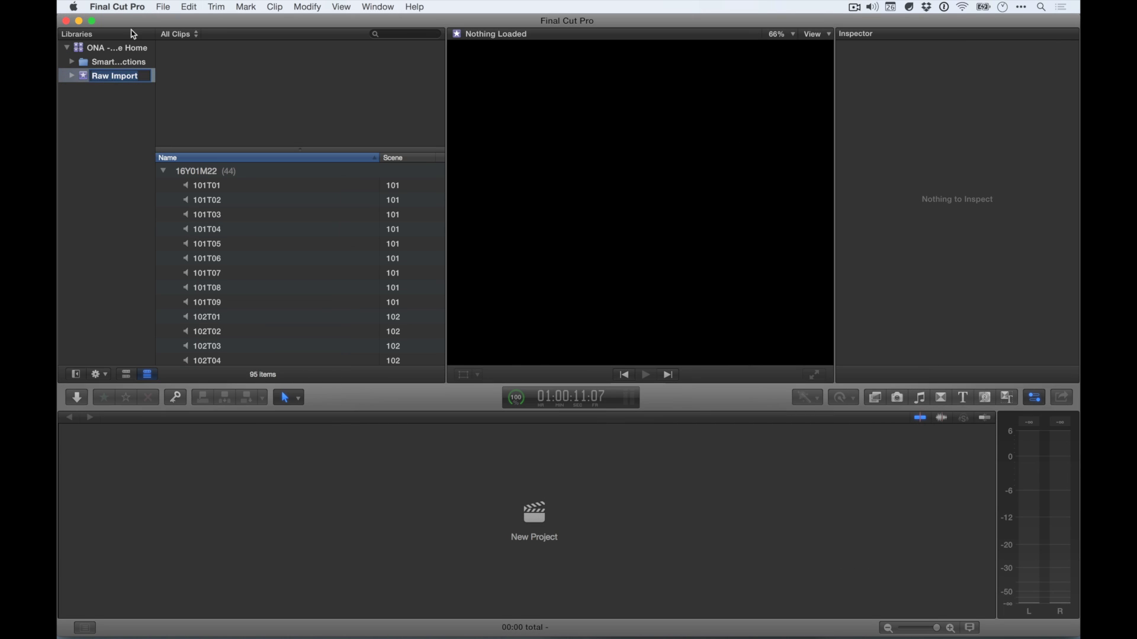
# Export the Raw Import event as an XML file named "01 - Raw Import" into the project's XML folder
pyautogui.click(163, 6)
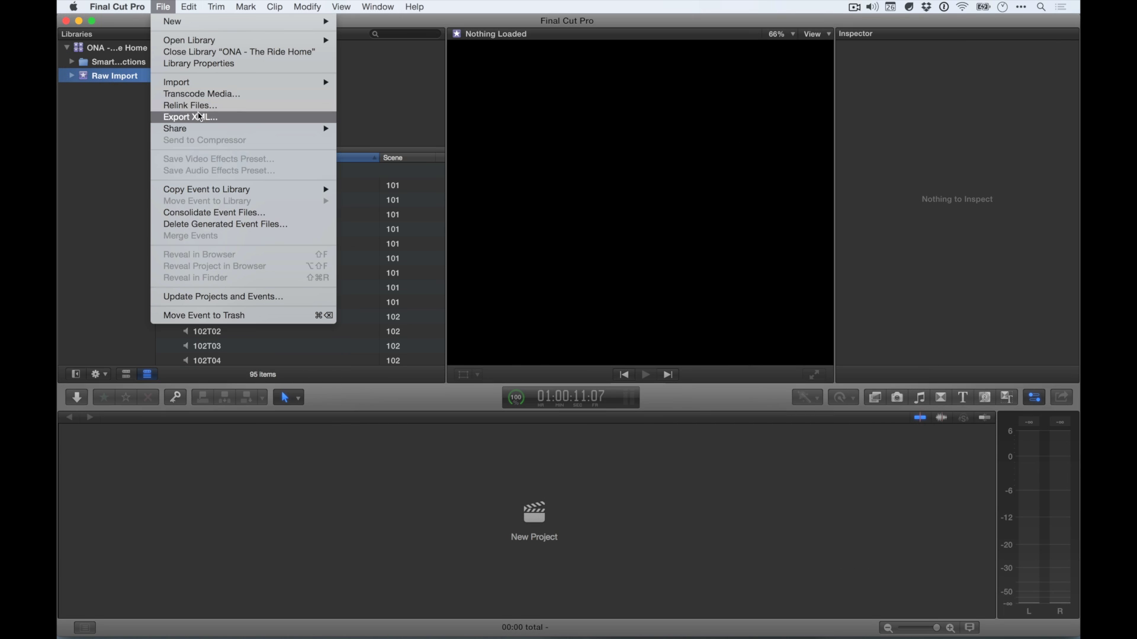
pyautogui.click(237, 116)
pyautogui.click(542, 135)
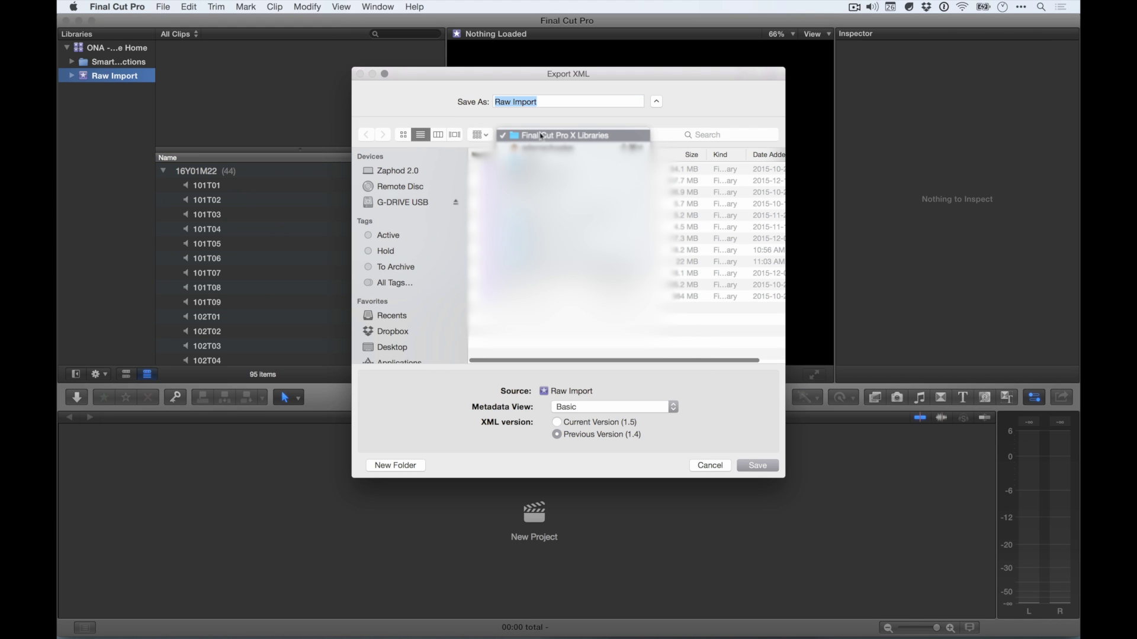
pyautogui.click(533, 147)
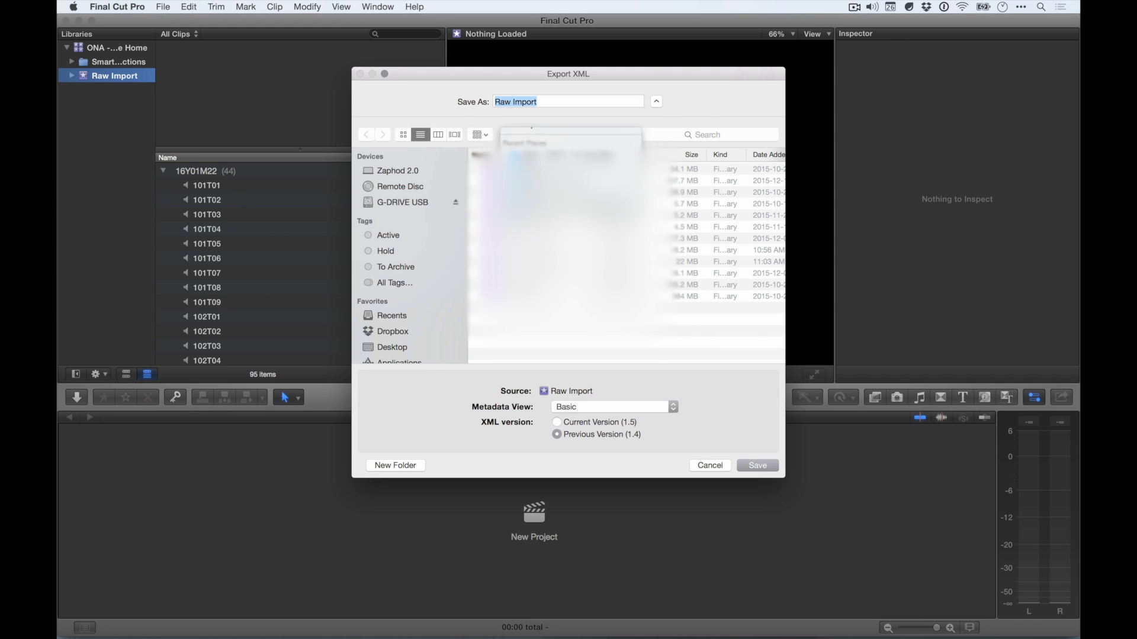
pyautogui.doubleClick(521, 216)
pyautogui.click(548, 100)
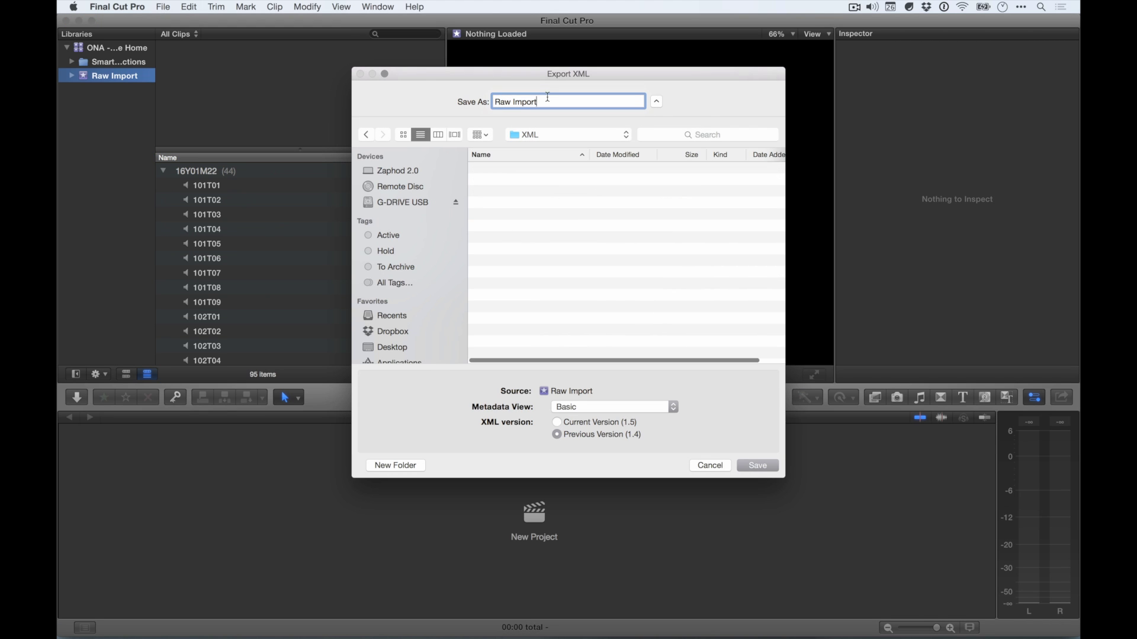
pyautogui.press('super+Left')
pyautogui.write('01 -')
pyautogui.press('Return')
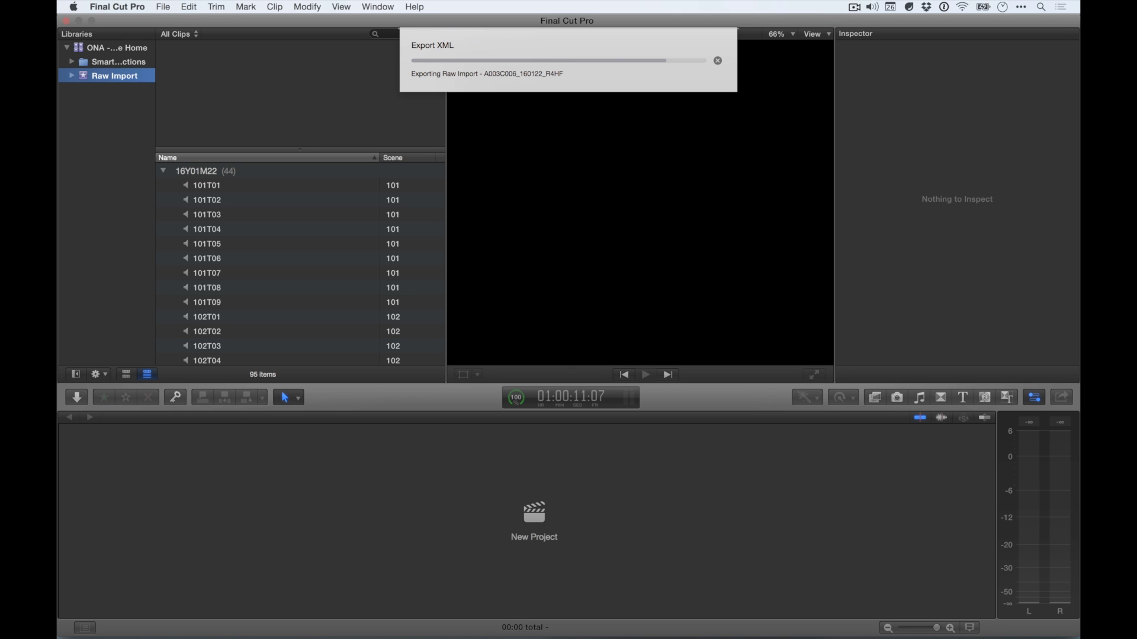
# Switch to Sync-N-Link X and open 01 - Raw Import.fcpxml from the XML folder
pyautogui.press('super+space')
pyautogui.write('sync')
pyautogui.press('Return')
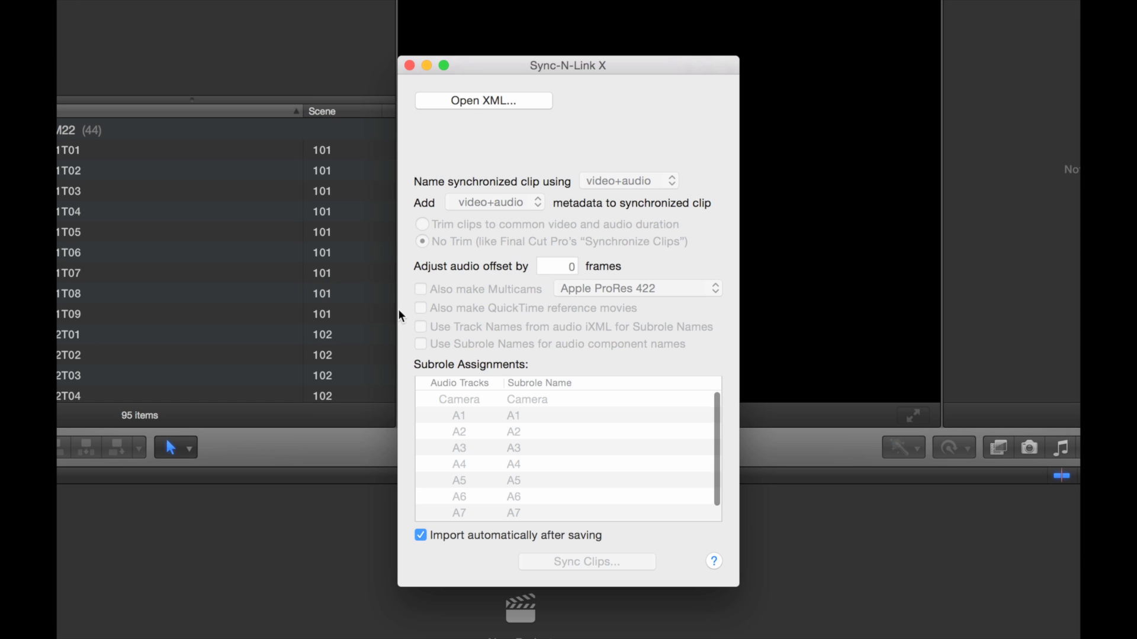
pyautogui.click(466, 101)
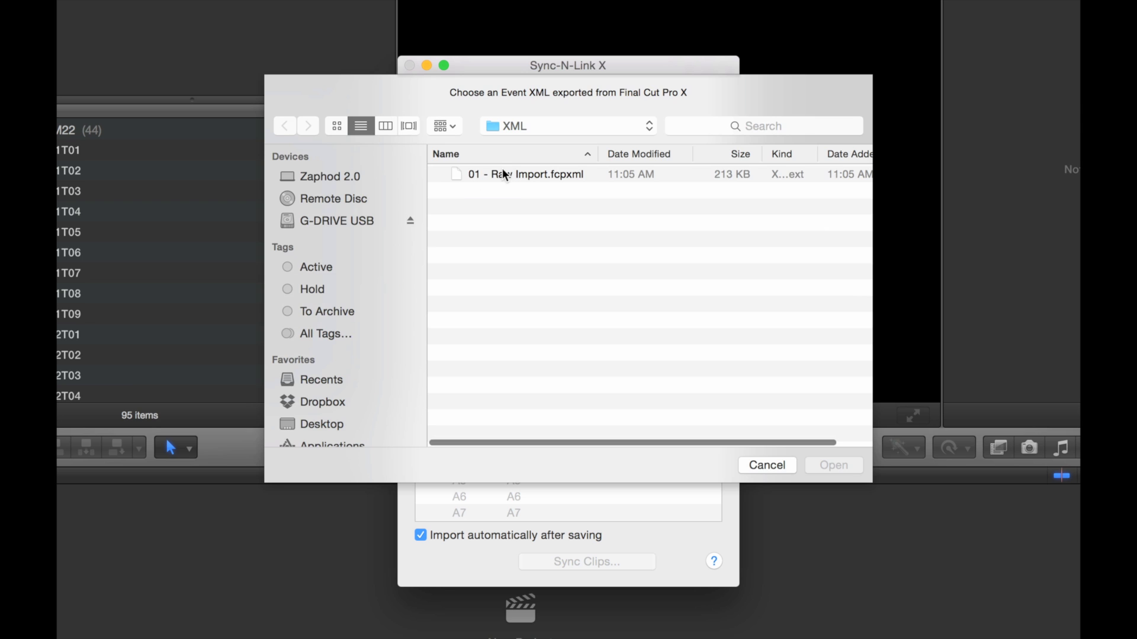
pyautogui.doubleClick(502, 169)
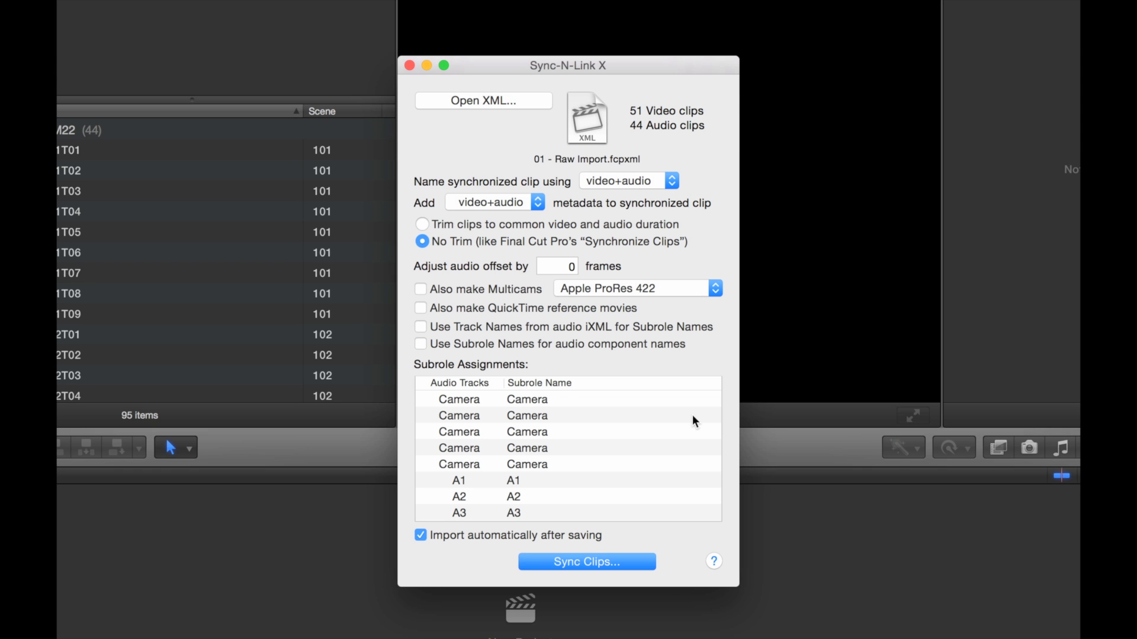
# Sync the clips into a new XML named "02 - Raw Import - synced" and import it into the "ONA - The Ride Home" library
pyautogui.click(630, 561)
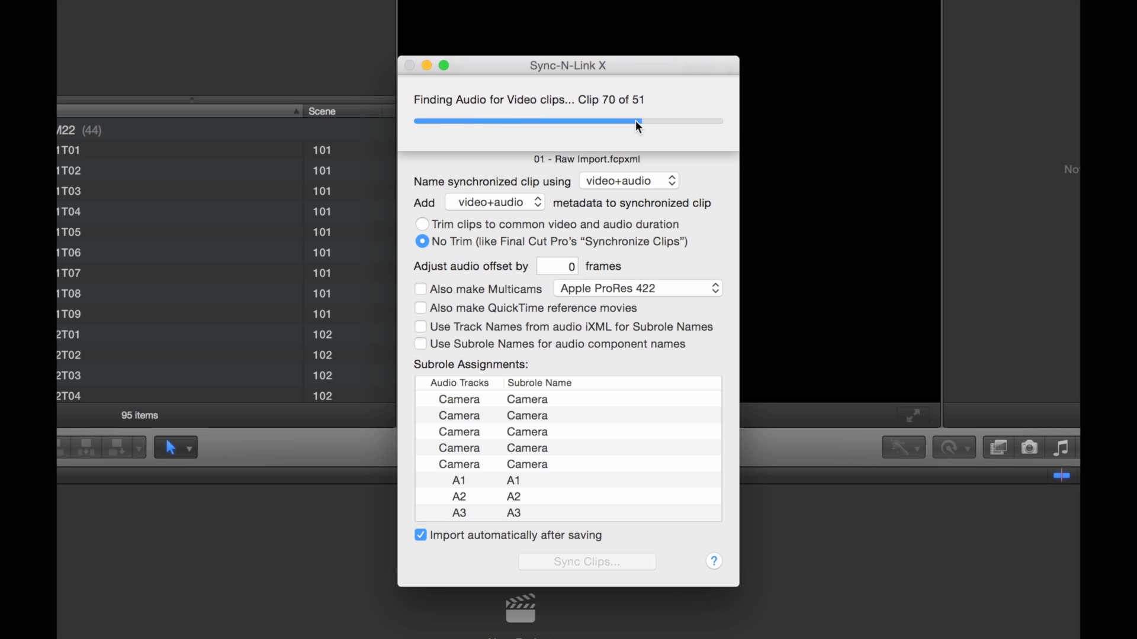
pyautogui.click(660, 159)
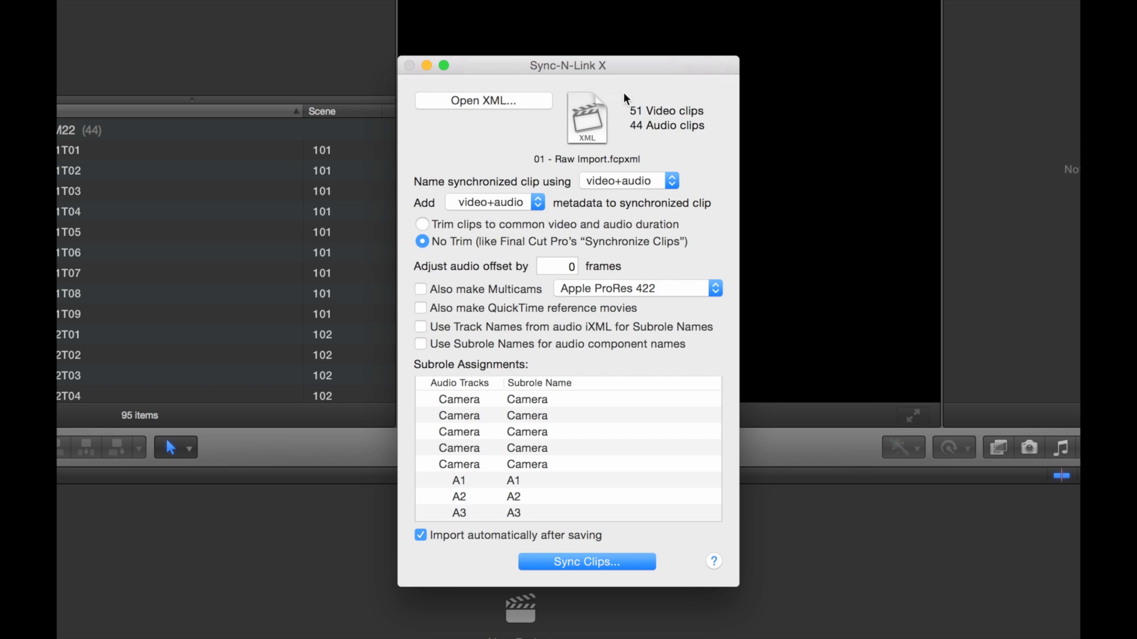
pyautogui.press('Left')
pyautogui.press('Right')
pyautogui.hotkey('shift', 'Right')
pyautogui.write('2')
pyautogui.press('Down')
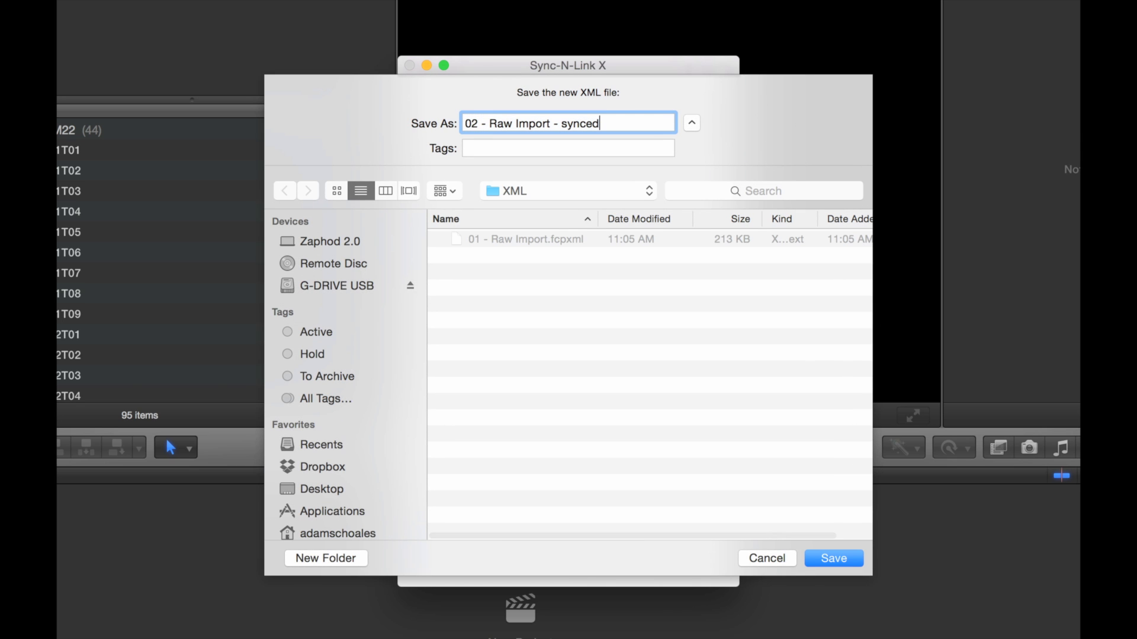
pyautogui.press('Return')
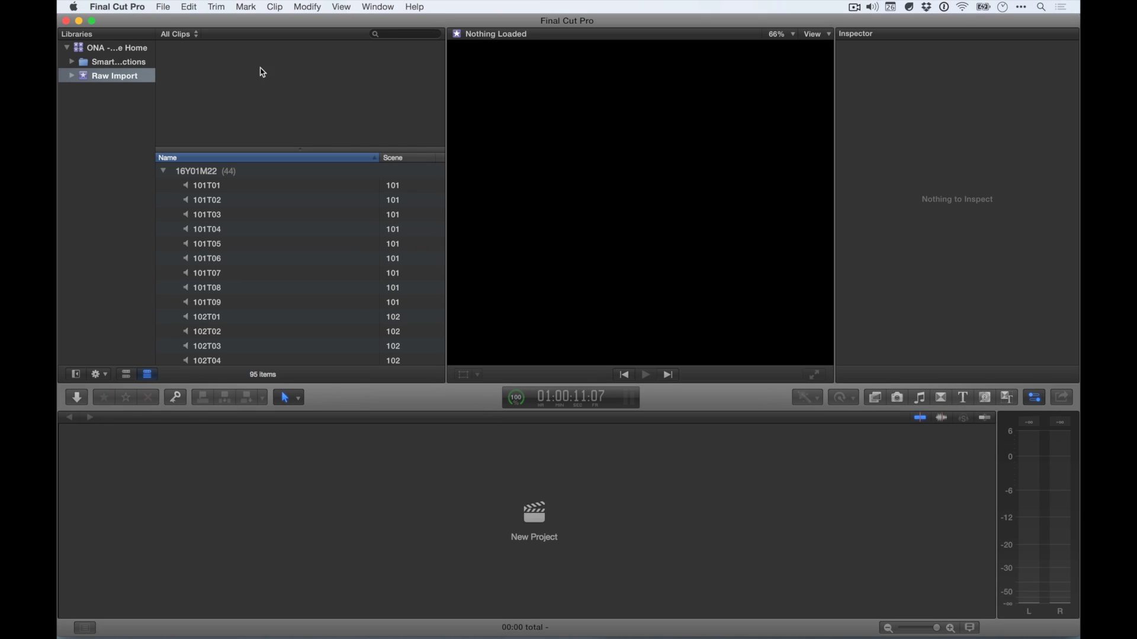
pyautogui.click(467, 219)
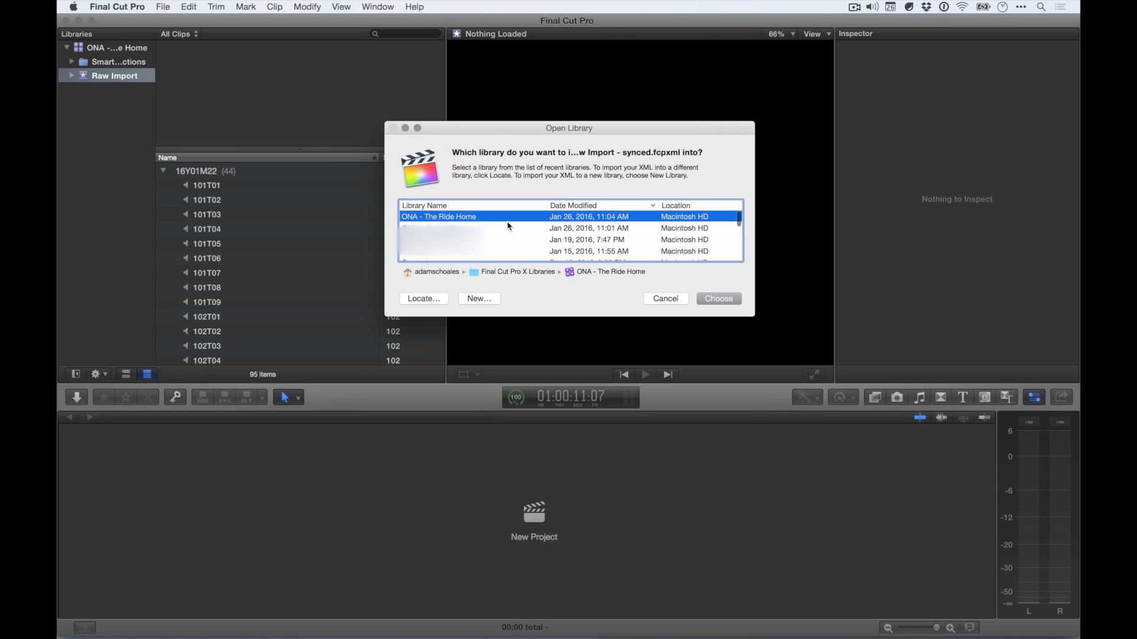
pyautogui.press('Return')
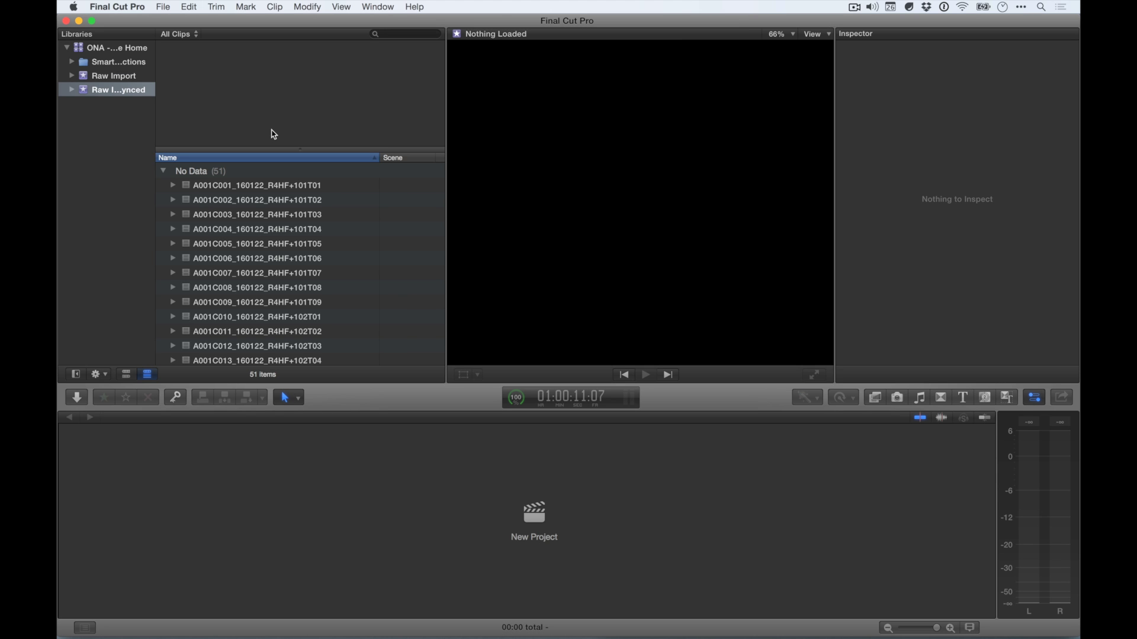
# Export the Raw Import - Synced event as an XML file named "03 - Synced for SNX" into the XML folder
pyautogui.click(162, 6)
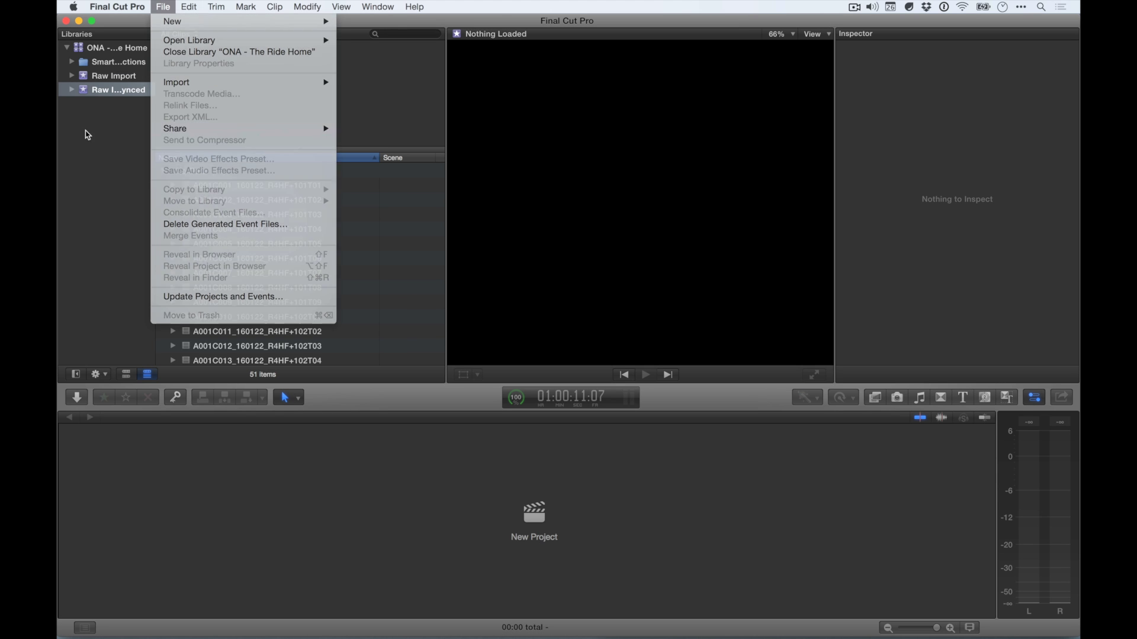
pyautogui.click(85, 91)
pyautogui.click(163, 6)
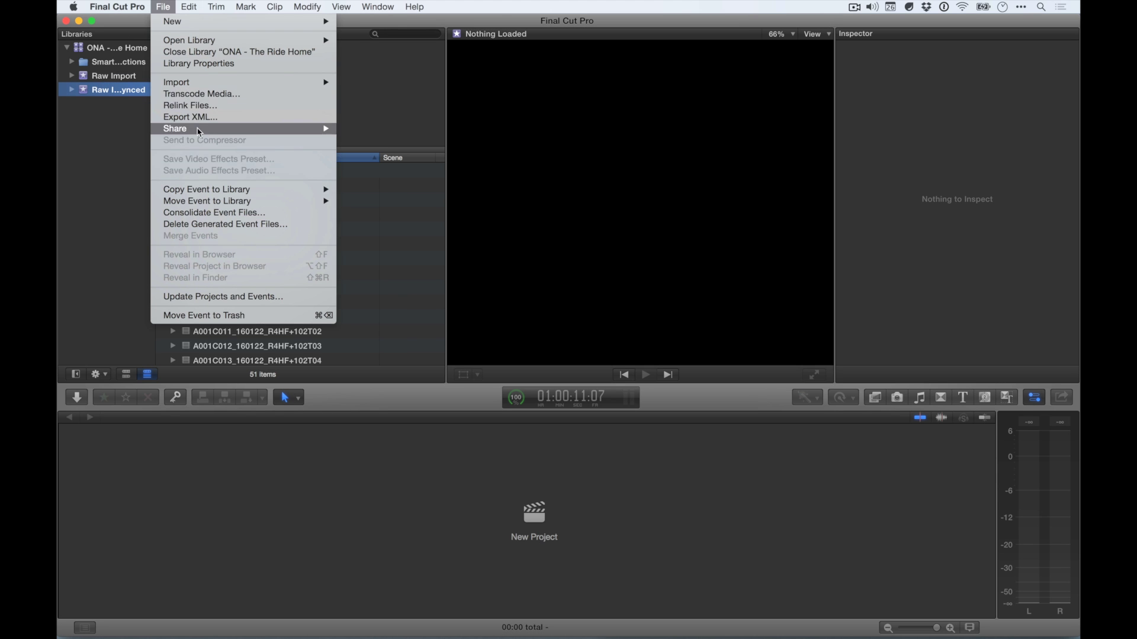
pyautogui.click(198, 118)
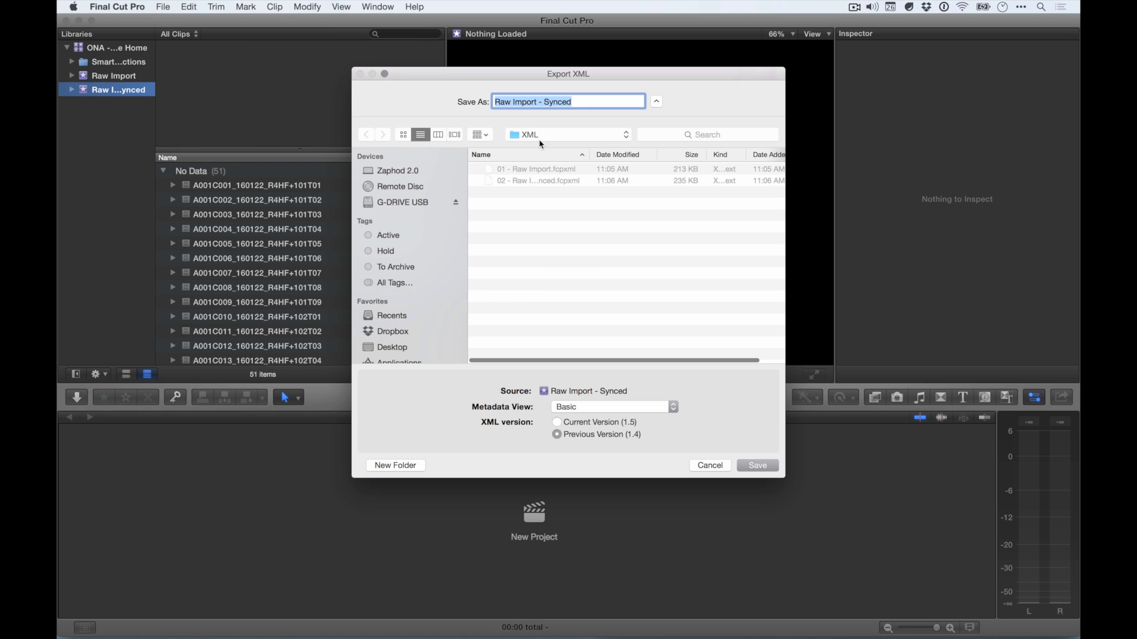
pyautogui.write('03')
pyautogui.press('shift+super+Right')
pyautogui.write('Synced for SNX')
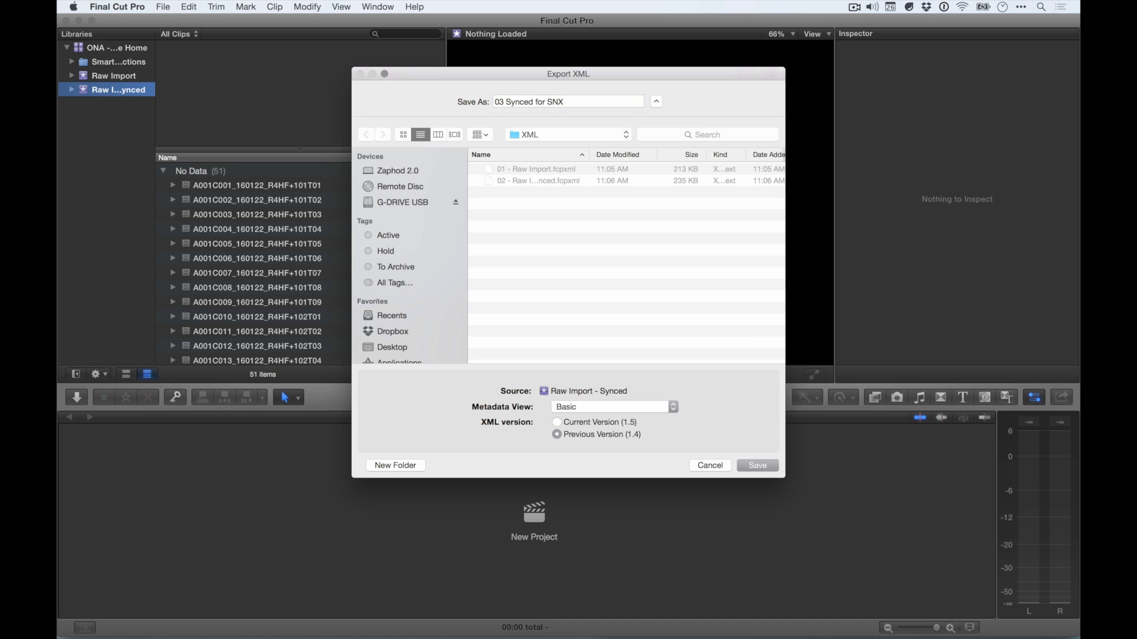
pyautogui.press('Return')
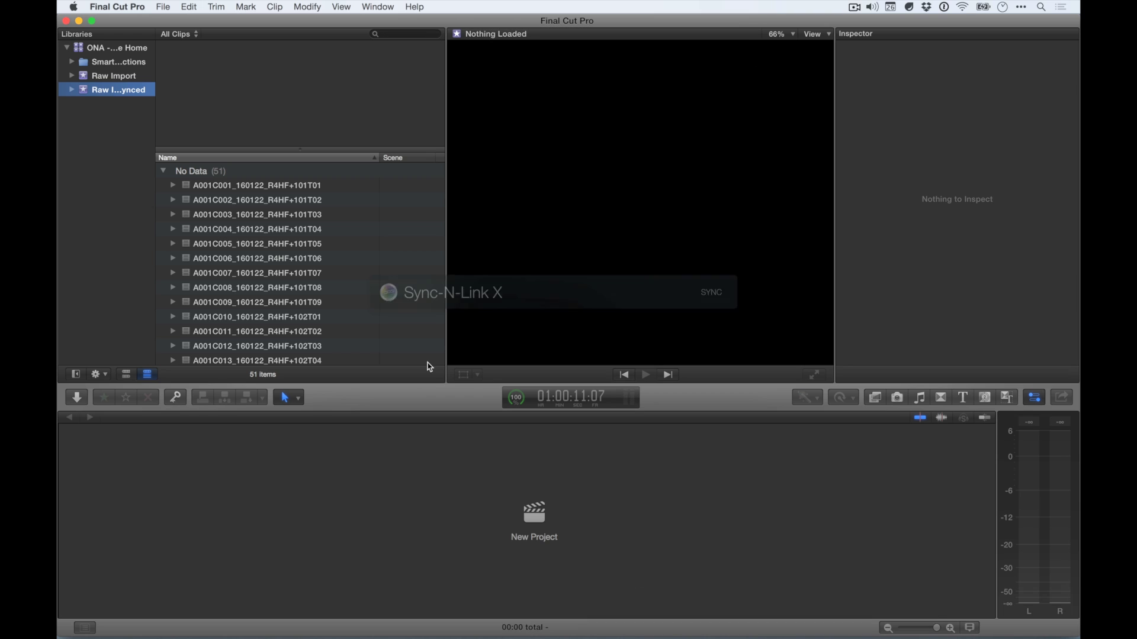
# Switch to Shot Notes X and import 03 - Synced for SNX.fcpxml from the XML folder
pyautogui.write('shot')
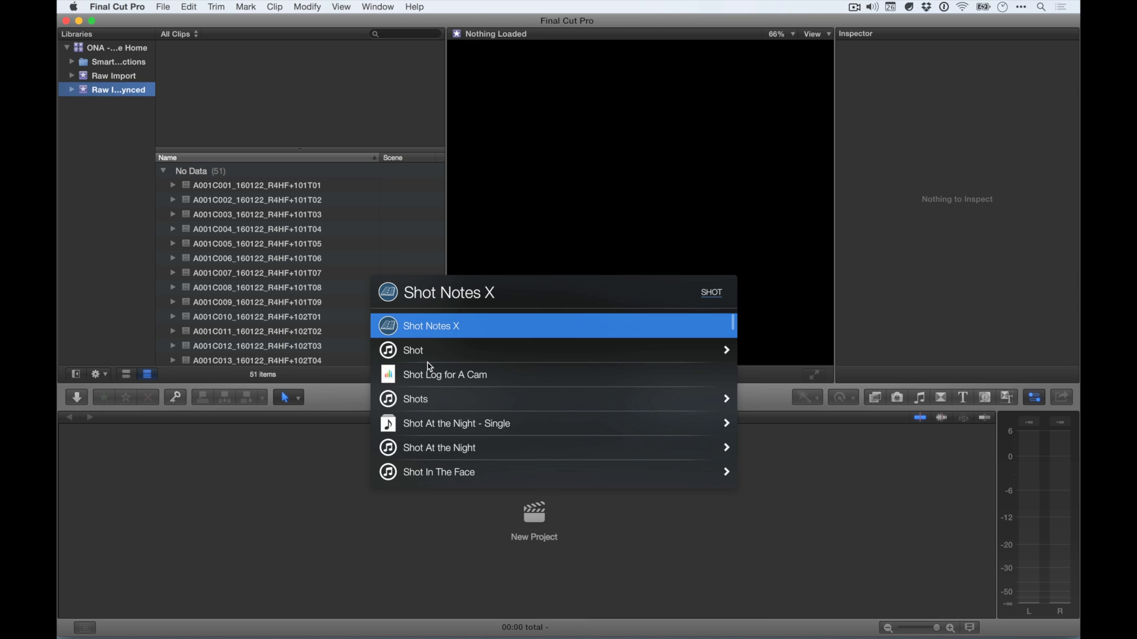
pyautogui.press('Return')
pyautogui.press('super+Tab')
pyautogui.press('super+Tab')
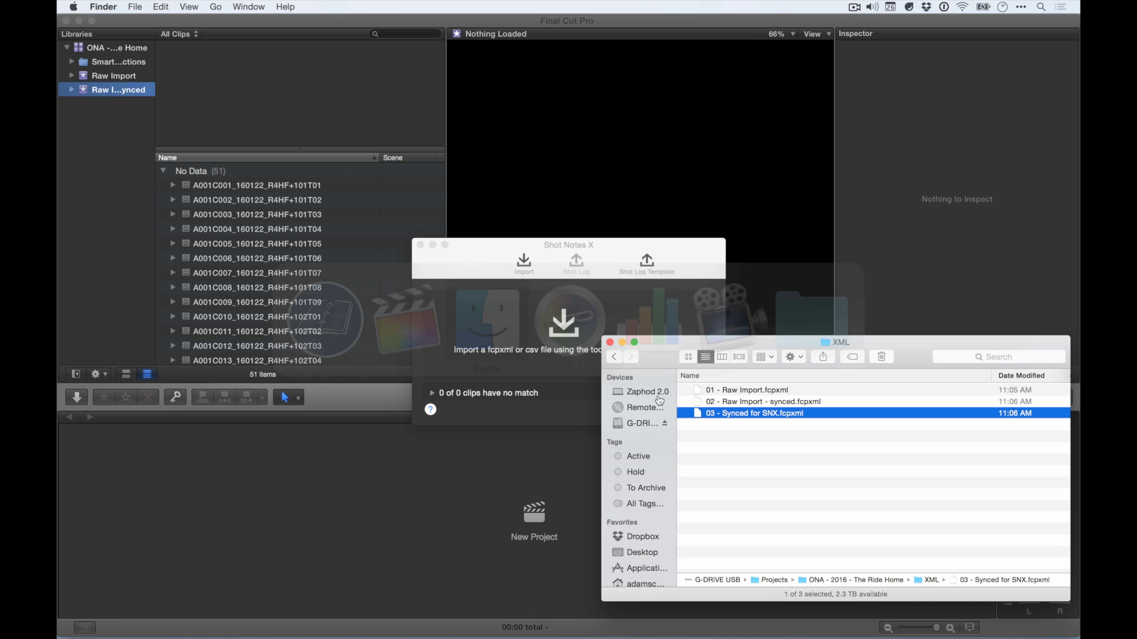
pyautogui.moveTo(521, 332); pyautogui.dragTo(522, 335)
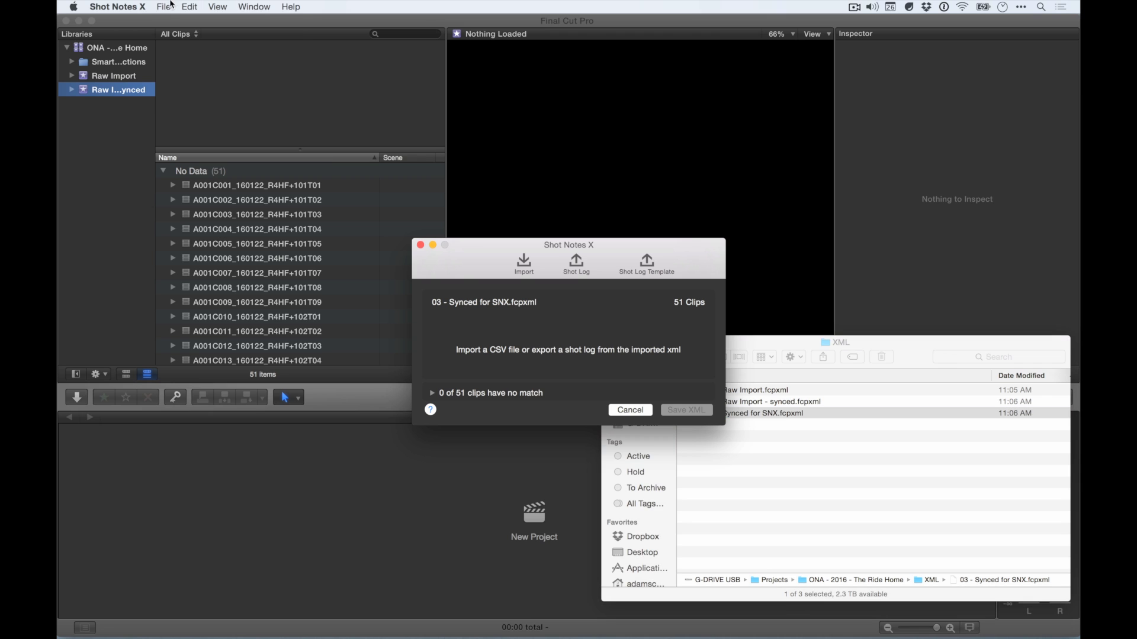
# Export a CSV shot log named "04 - Shot Log for Synced for SNX" into the XML folder
pyautogui.click(164, 6)
pyautogui.click(201, 51)
pyautogui.press('Left')
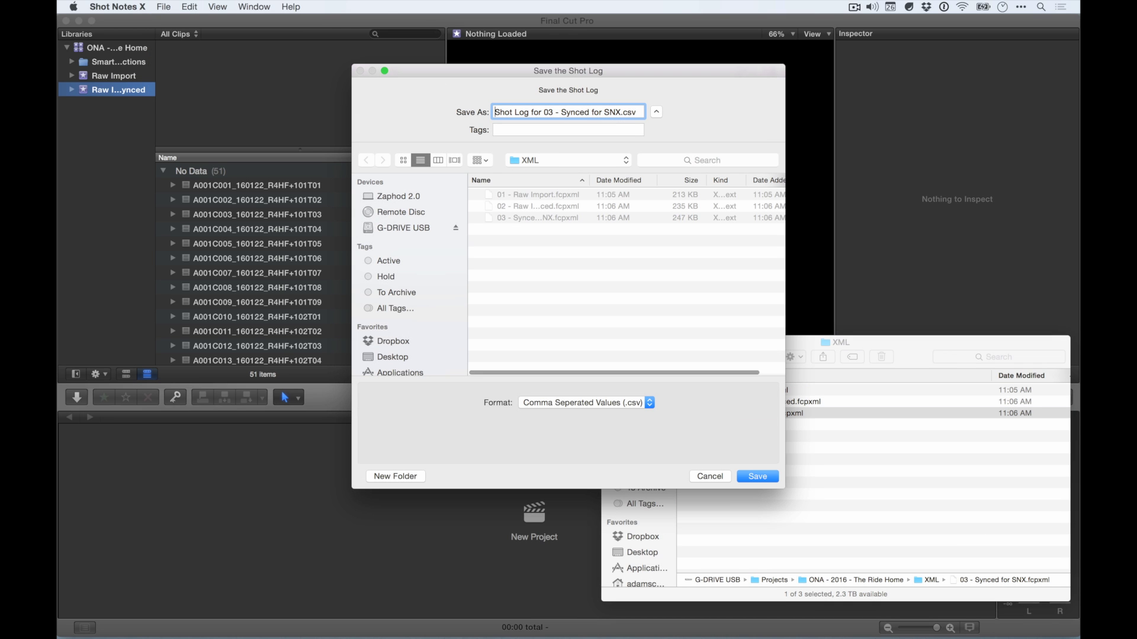
pyautogui.write('04 -')
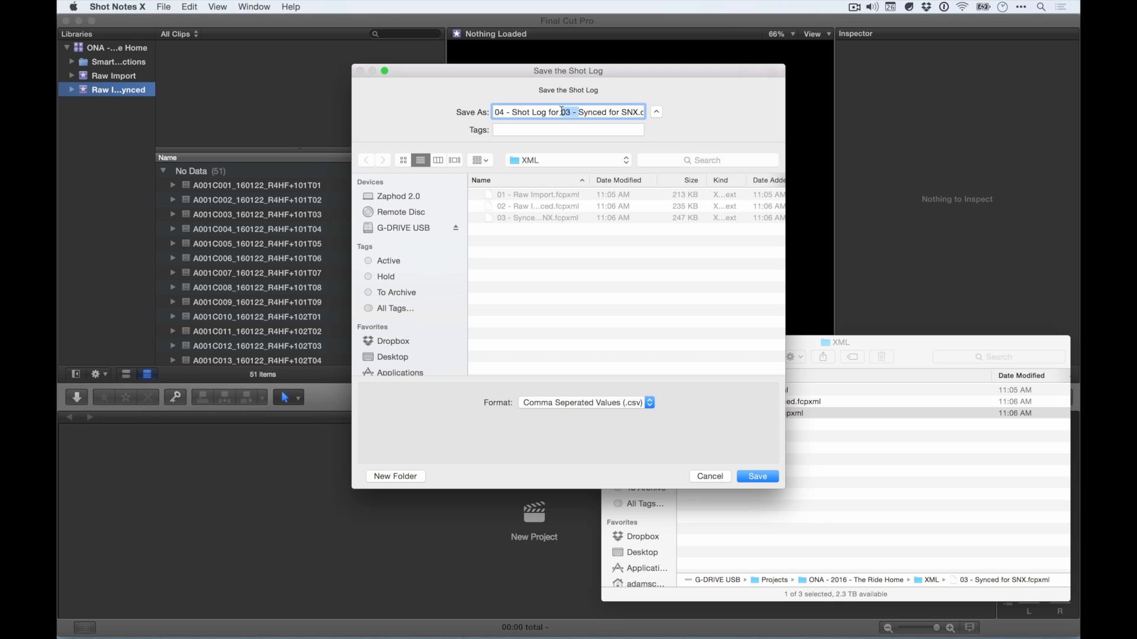
pyautogui.press('BackSpace')
pyautogui.press('Return')
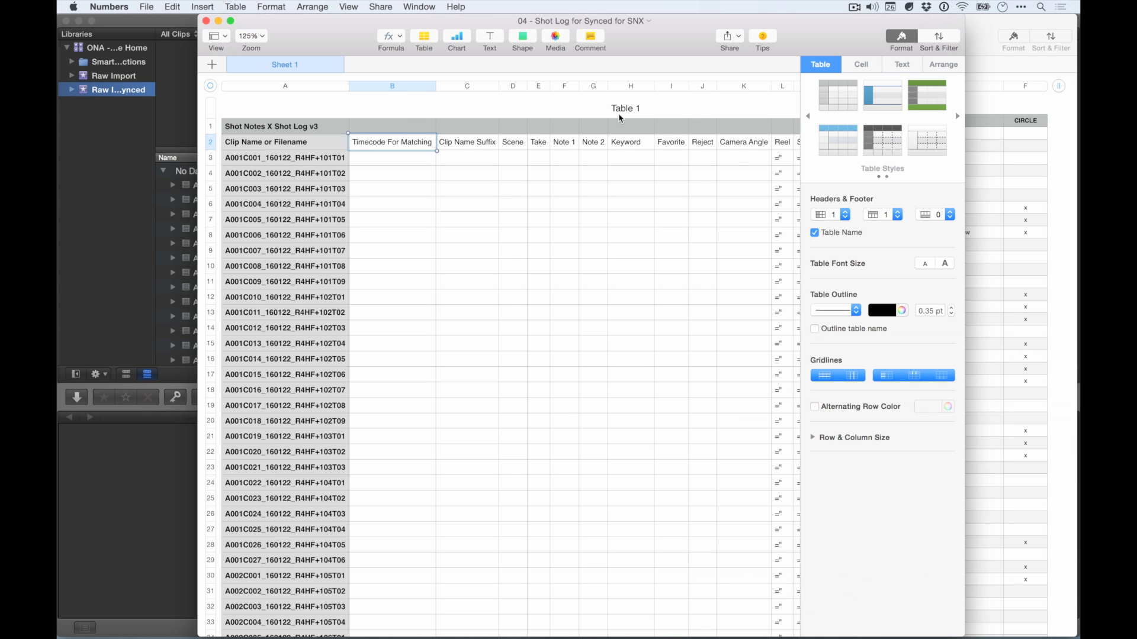
# In Numbers, copy all scene numbers from the ONA Notes sheet into the shot log's Scene column, starting at the first clip
pyautogui.moveTo(661, 34); pyautogui.dragTo(525, 35)
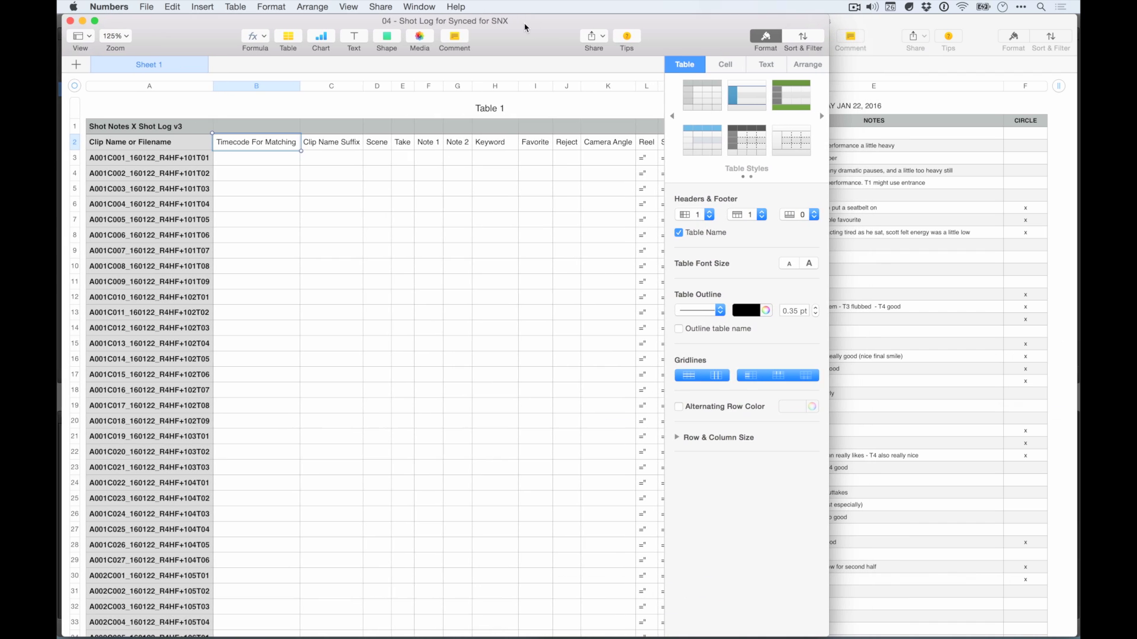
pyautogui.click(887, 189)
pyautogui.scroll(-5, 651, 237)
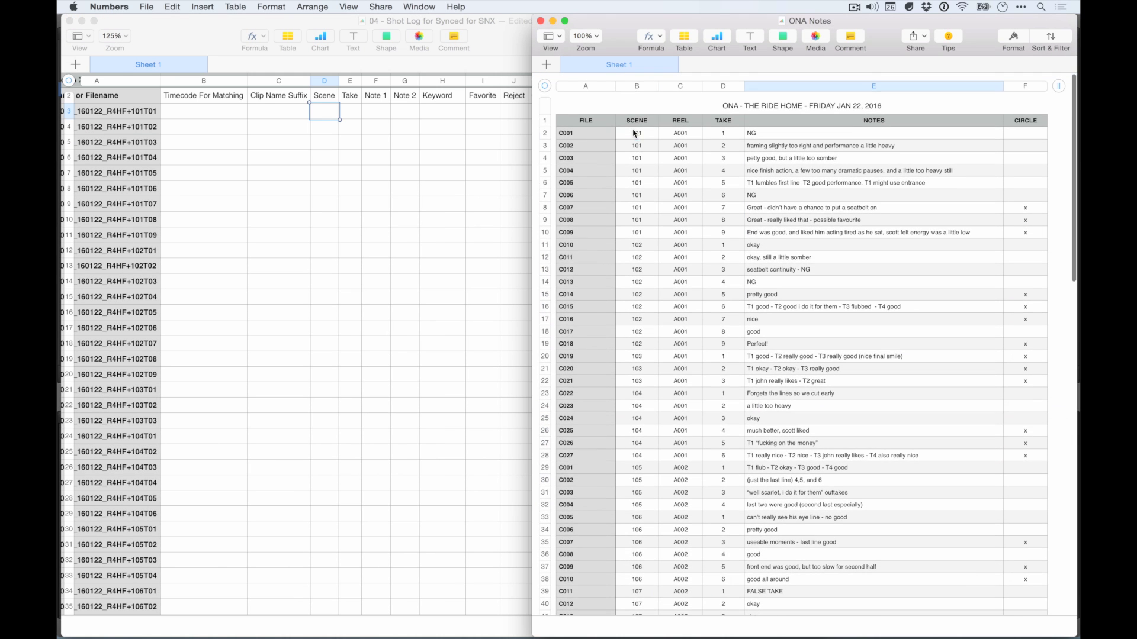
pyautogui.scroll(-10, 648, 282)
pyautogui.keyDown('shift'); pyautogui.click(645, 236); pyautogui.keyUp('shift')
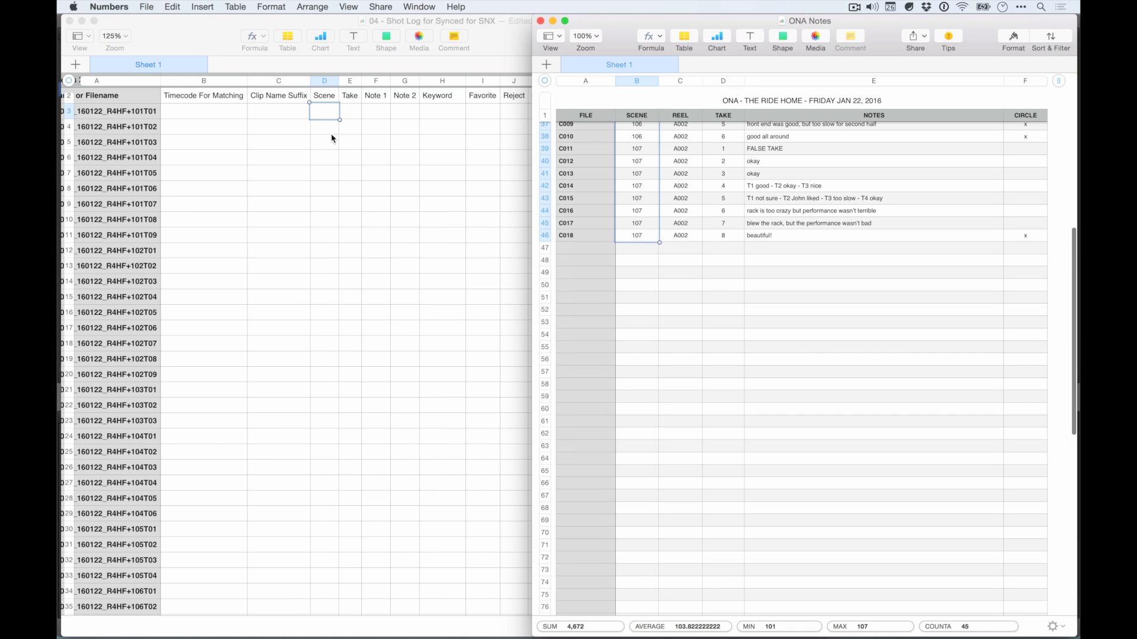
pyautogui.click(326, 118)
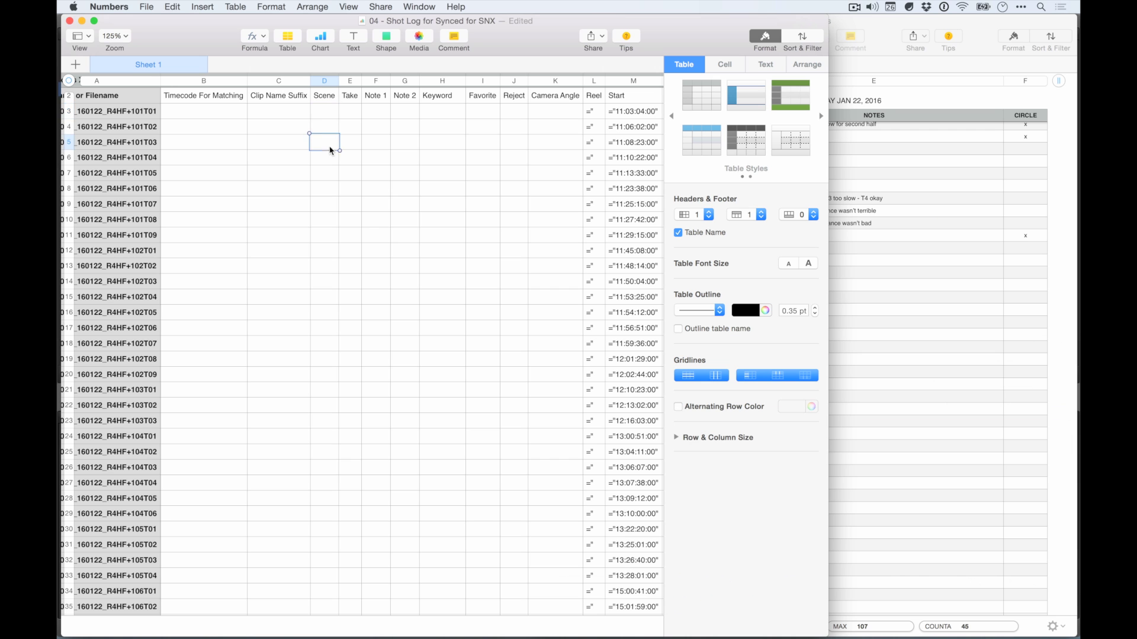
pyautogui.press('super+v')
pyautogui.scroll(-5, 335, 204)
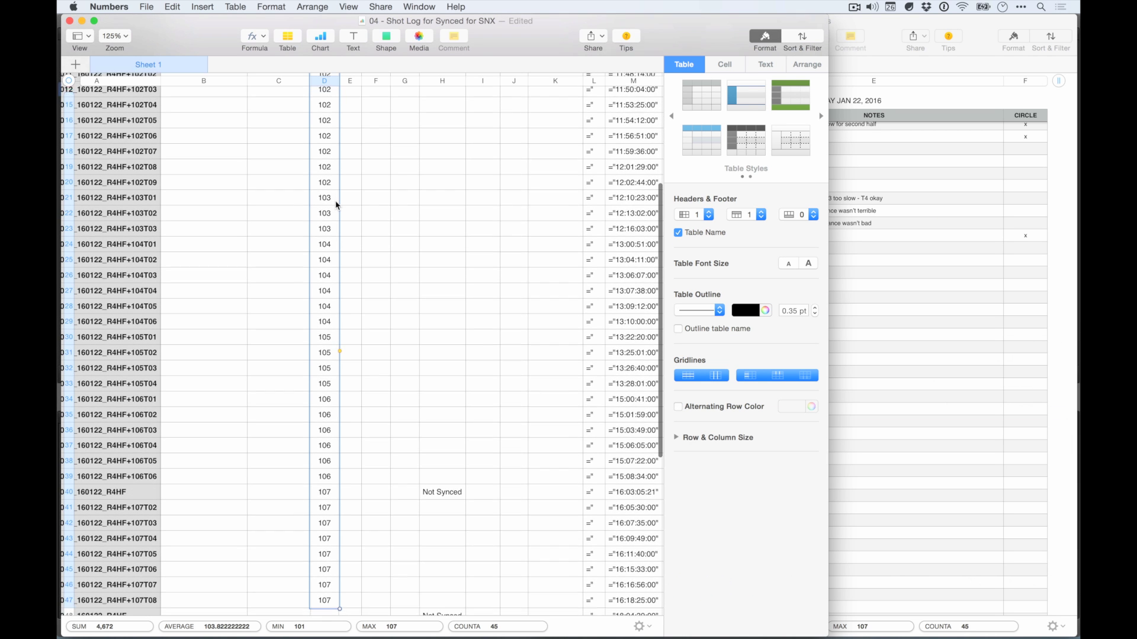
# Copy all Reel values from ONA Notes into the shot log's Reel column, starting at the first clip
pyautogui.click(864, 263)
pyautogui.scroll(5, 651, 237)
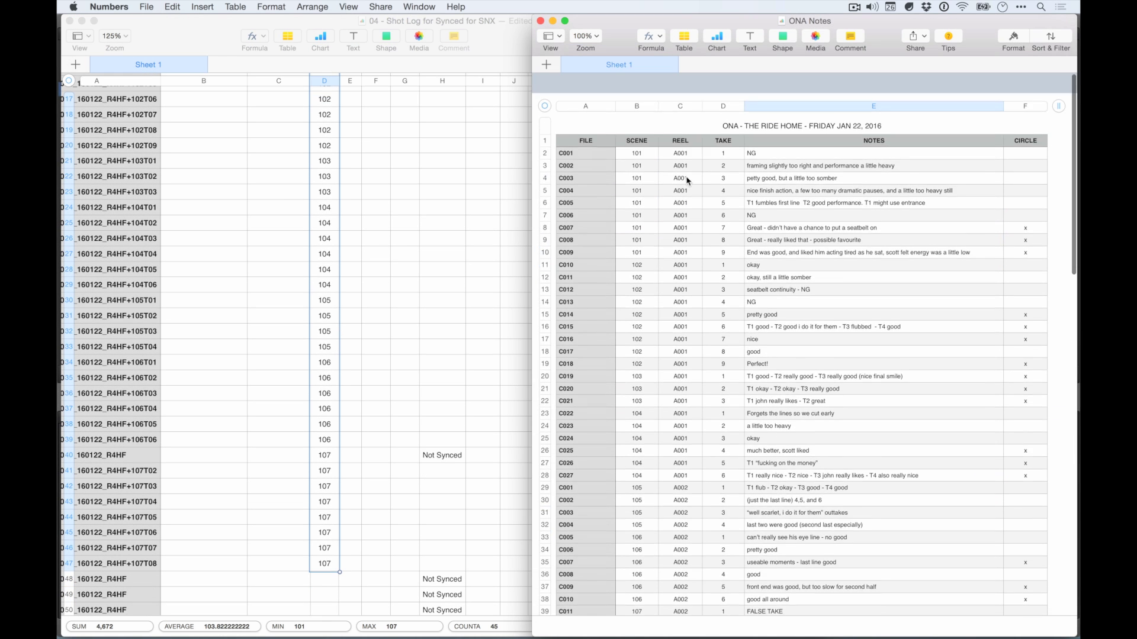
pyautogui.scroll(-2, 684, 356)
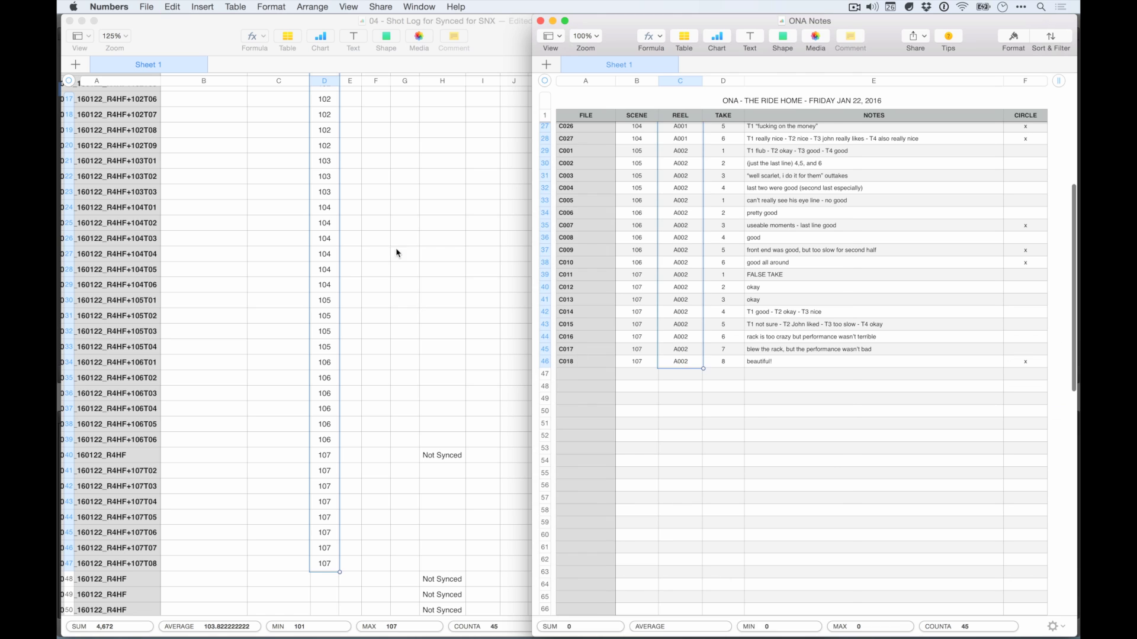
pyautogui.click(379, 238)
pyautogui.scroll(10, 389, 233)
pyautogui.click(592, 162)
pyautogui.write('A001 A001 A001 A001 A001 A001 A001 A001 A001 A001 A001 A001 A001 A001 A001 A001 A001 A001 A001 A001 A001 A001 A001 A001 A001 A001 A001 A002 A002 A002 A002 A002 A002 A002 A002 A002 A002 A002 A002 A002 A002 A002 A002 A002 A002')
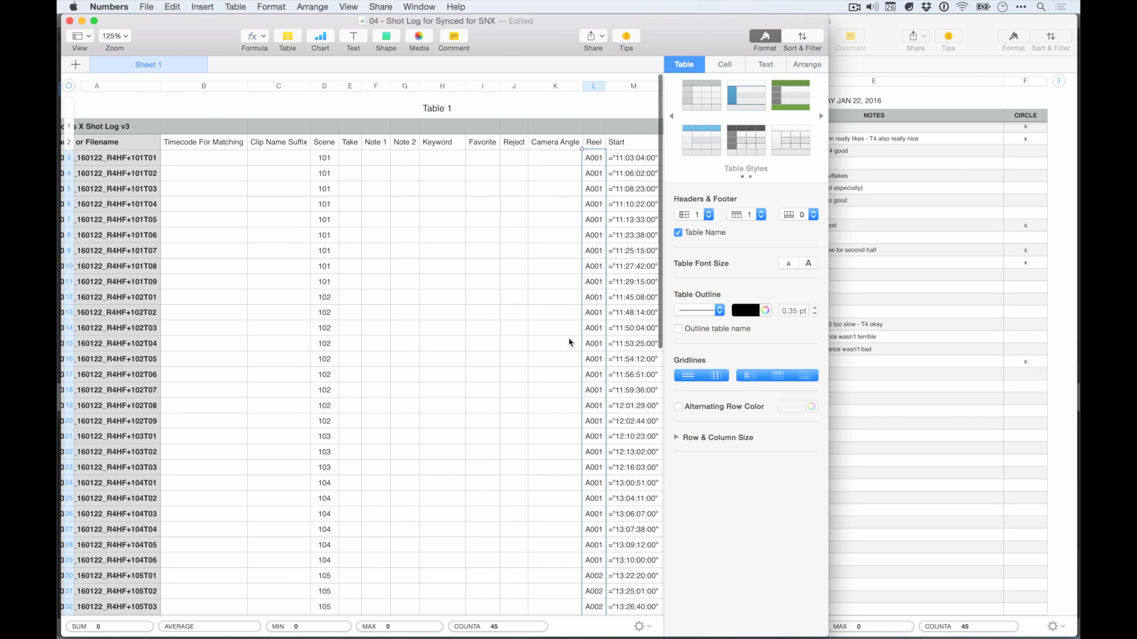
# Fill the Reel cells of the last six clips in the shot log, rows 48 to 53, with A003
pyautogui.scroll(-8, 570, 337)
pyautogui.click(597, 483)
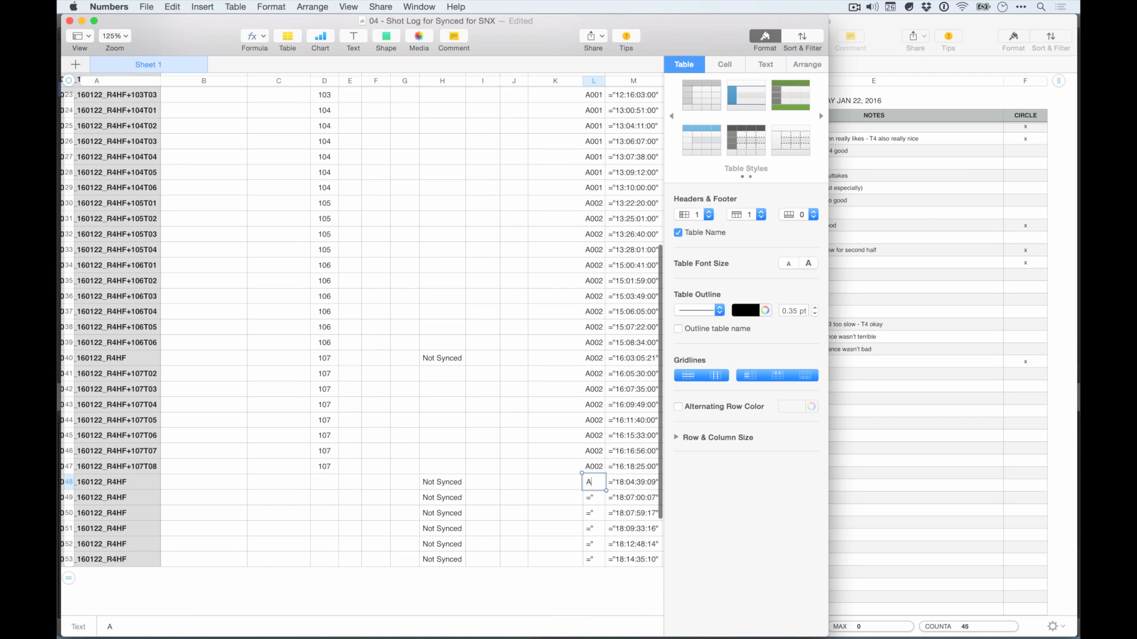
pyautogui.write('A003')
pyautogui.hotkey('shift', 'Down')
pyautogui.hotkey('shift', 'Down')
pyautogui.hotkey('shift', 'Down')
pyautogui.hotkey('shift', 'Down')
pyautogui.hotkey('shift', 'Down')
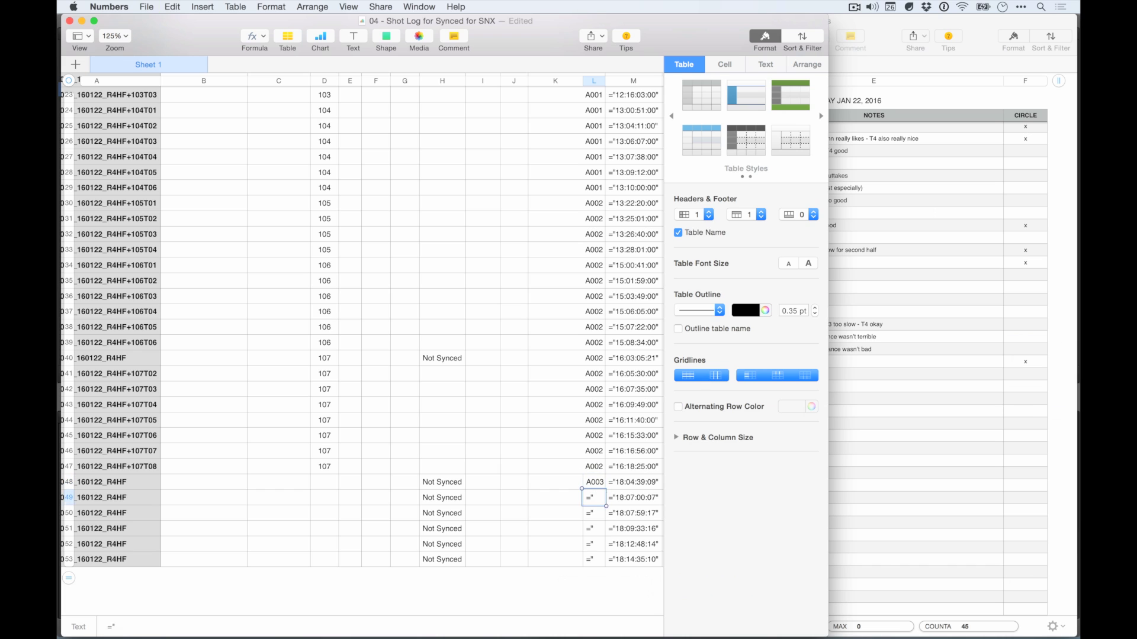
pyautogui.press('super+backslash')
# Fill the Scene cells of the last six clips, rows 48 to 53, with 108
pyautogui.click(326, 483)
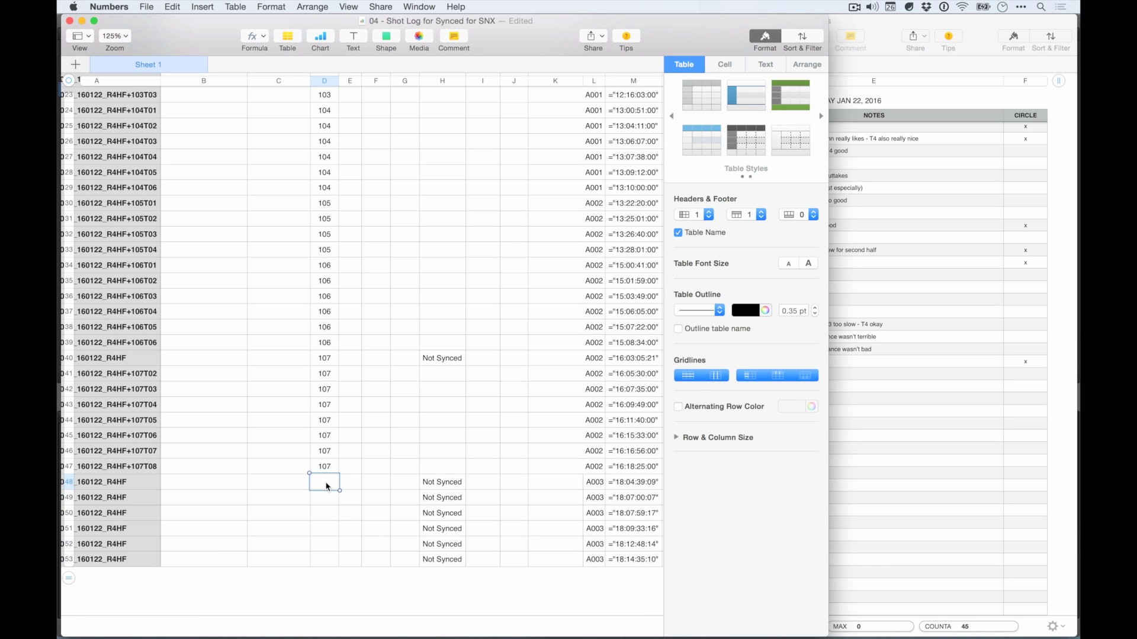
pyautogui.press('Return')
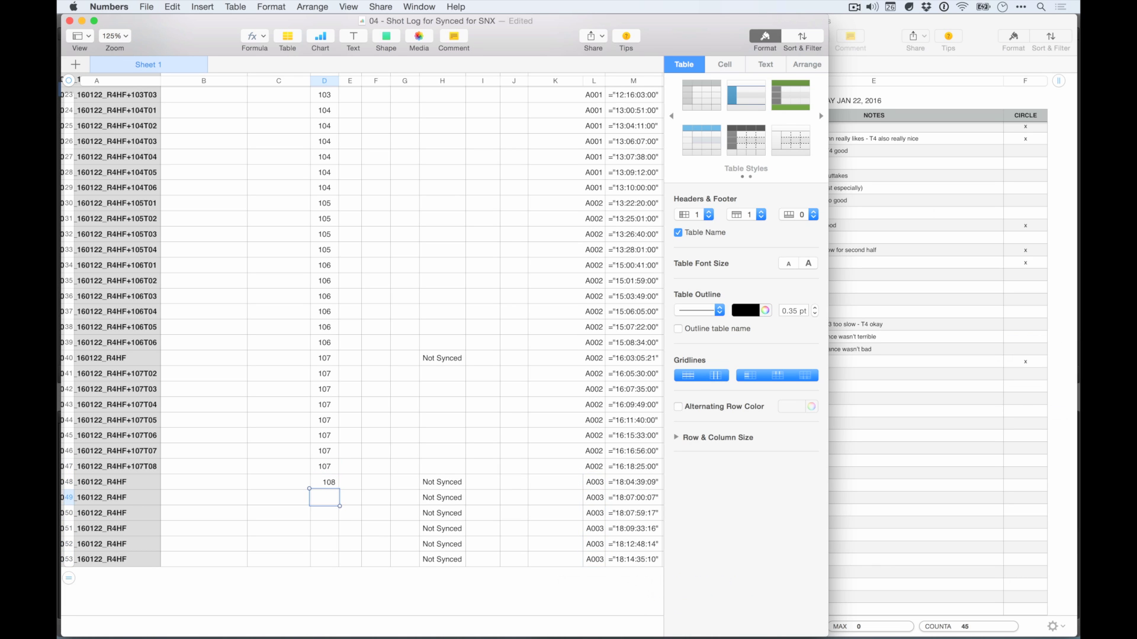
pyautogui.hotkey('shift', 'Down')
pyautogui.hotkey('shift', 'Down')
pyautogui.hotkey('shift', 'Down')
pyautogui.hotkey('shift', 'Down')
pyautogui.press('super+backslash')
# Copy all take numbers from ONA Notes into the shot log's Take column, starting at the first clip
pyautogui.click(900, 455)
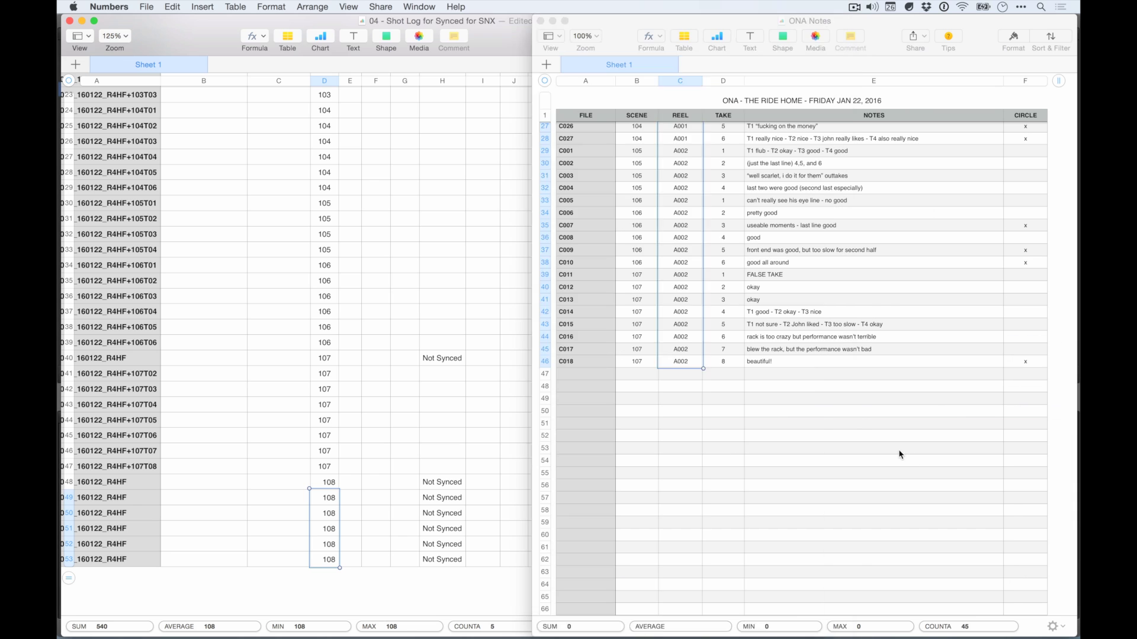
pyautogui.scroll(3, 723, 157)
pyautogui.click(723, 156)
pyautogui.scroll(-10, 723, 156)
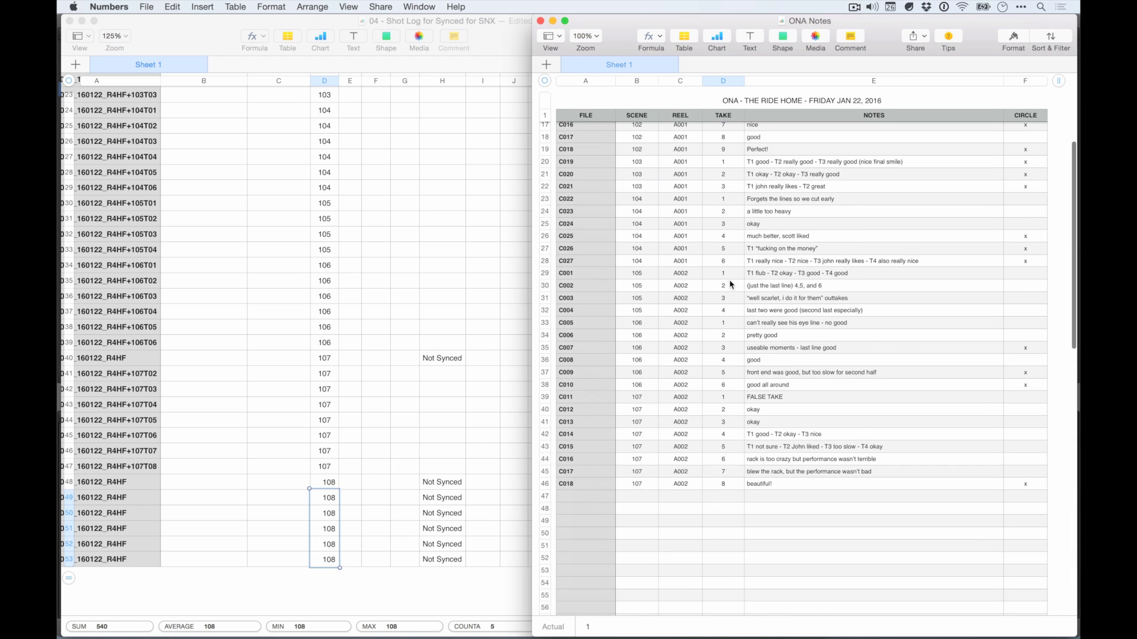
pyautogui.keyDown('shift'); pyautogui.click(722, 458); pyautogui.keyUp('shift')
pyautogui.press('super+c')
pyautogui.click(417, 250)
pyautogui.scroll(15, 385, 190)
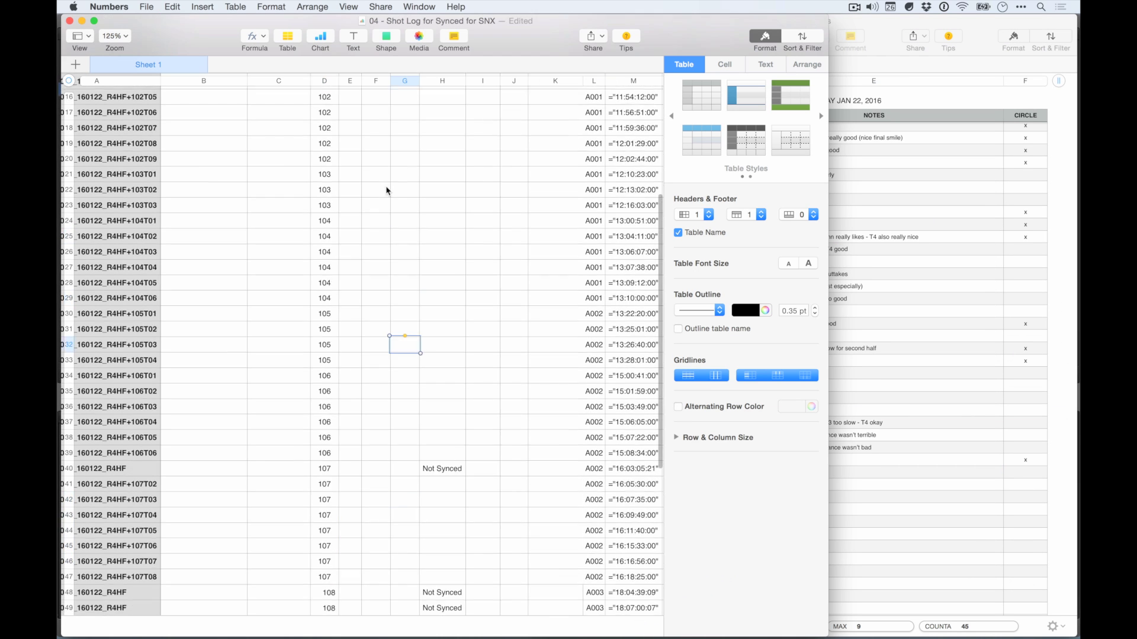
pyautogui.click(352, 157)
pyautogui.press('super+v')
pyautogui.scroll(-10, 415, 167)
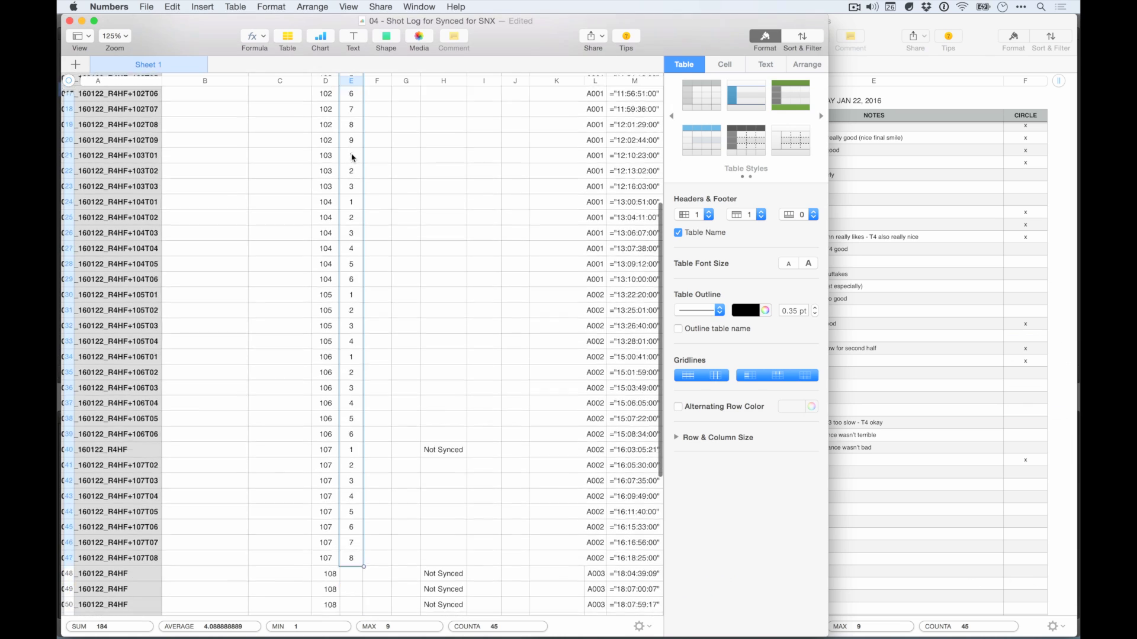
# Copy all entries of the Notes column in ONA Notes into the shot log's Note 1 column, starting at the first clip
pyautogui.click(885, 237)
pyautogui.scroll(10, 841, 201)
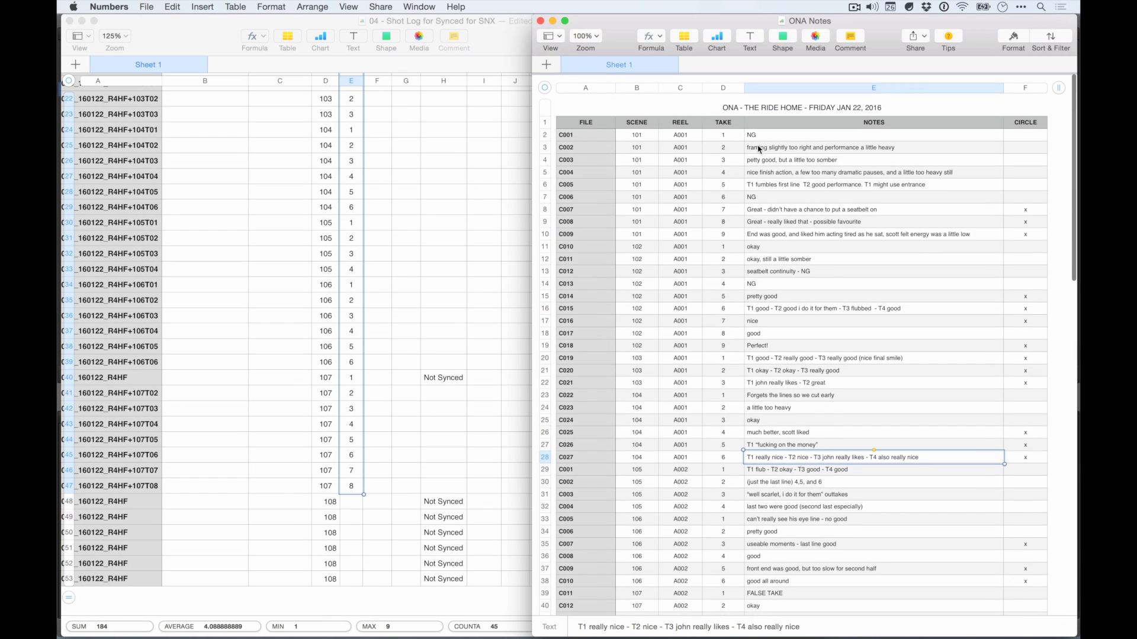
pyautogui.click(755, 134)
pyautogui.scroll(-10, 781, 284)
pyautogui.keyDown('shift'); pyautogui.click(781, 363); pyautogui.keyUp('shift')
pyautogui.press('super+c')
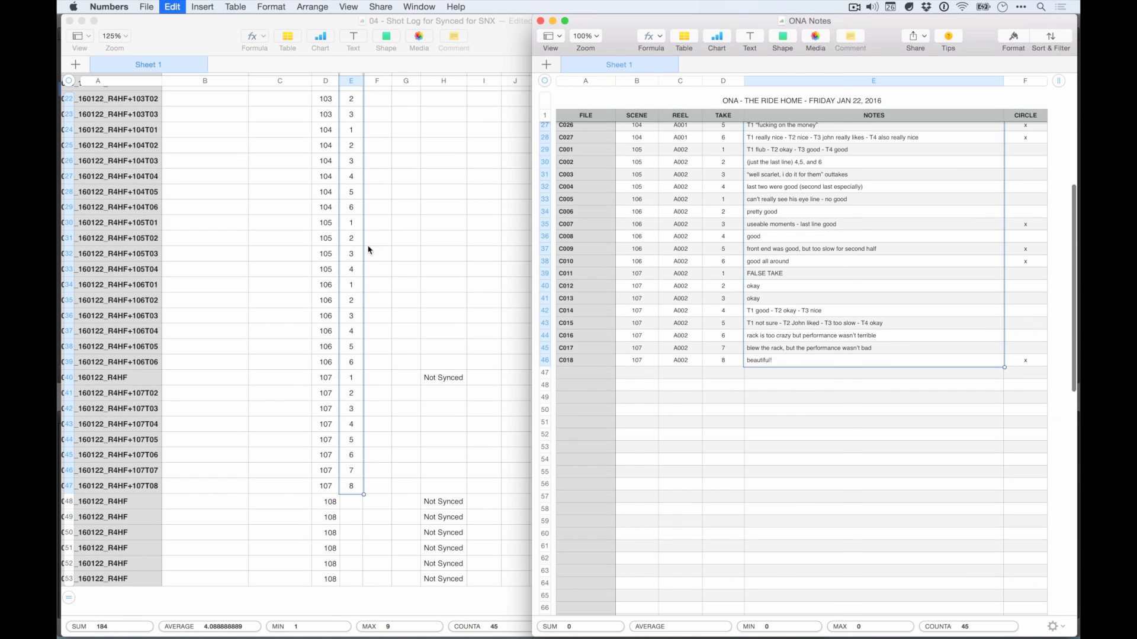
pyautogui.click(378, 223)
pyautogui.scroll(10, 382, 177)
pyautogui.click(379, 160)
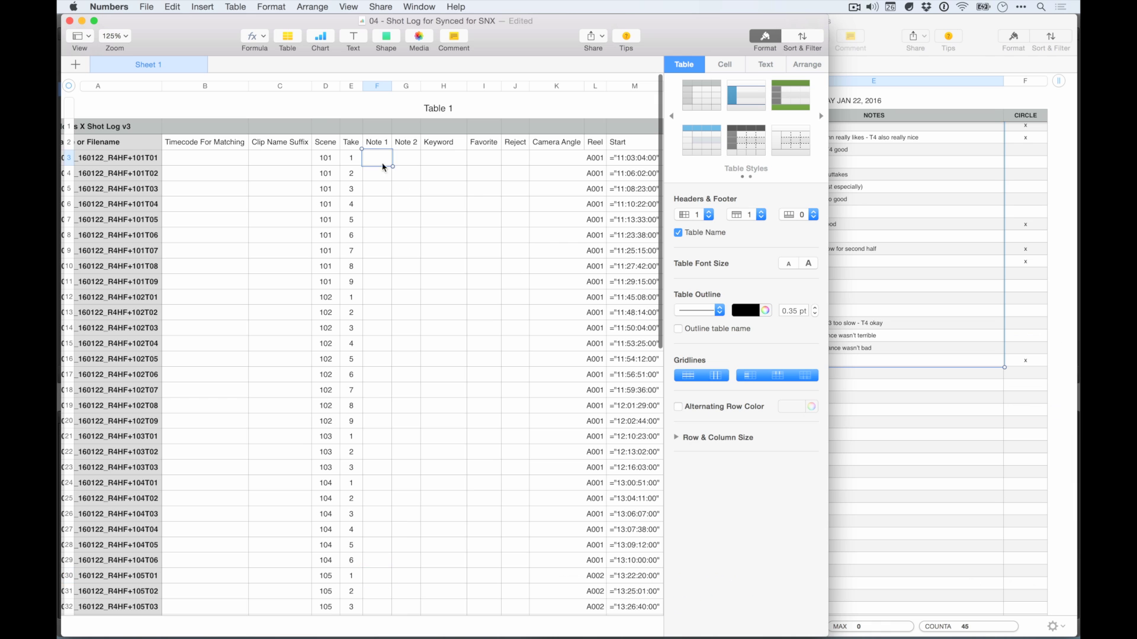
pyautogui.press('super+v')
# Mark the clips noted NG with an x in the Reject column: scene 101 takes 1 and 6, and scene 102 take 4
pyautogui.click(507, 158)
pyautogui.write('x')
pyautogui.click(514, 236)
pyautogui.write('x')
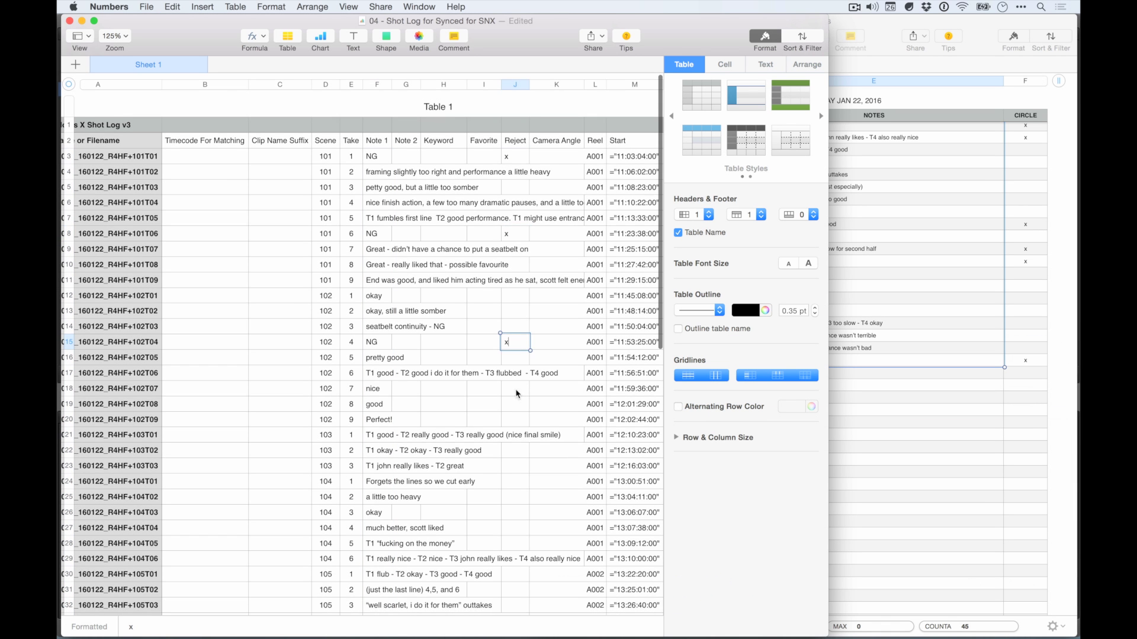
pyautogui.scroll(-10, 515, 355)
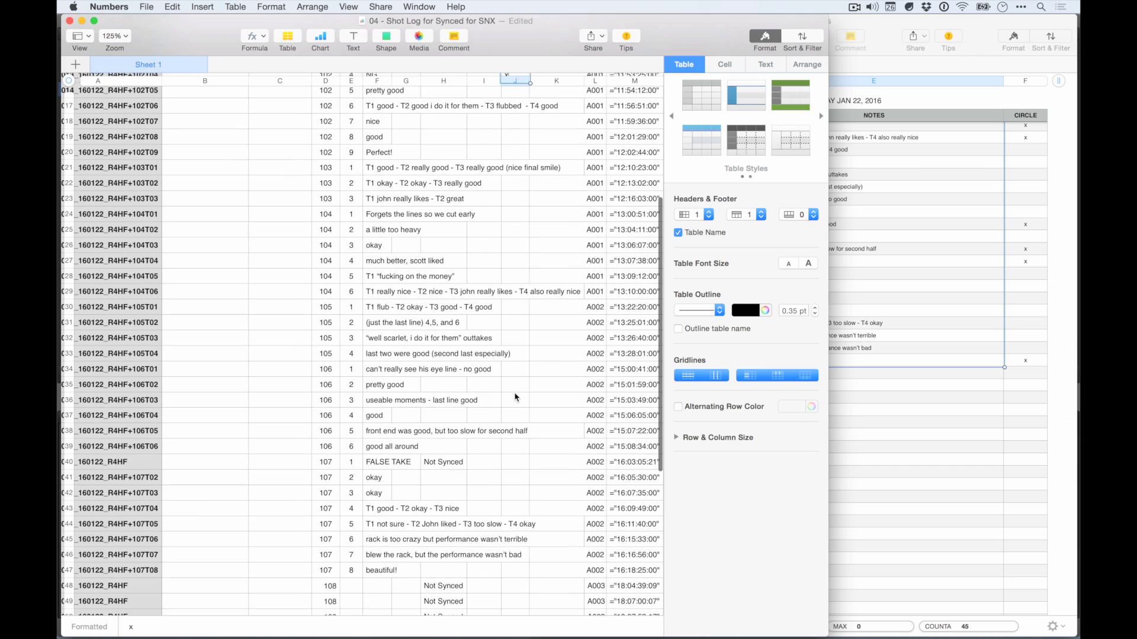
# Copy the Circle column marks from ONA Notes into the shot log's Keyword column, starting at the first clip
pyautogui.click(975, 217)
pyautogui.scroll(-1, 1019, 159)
pyautogui.click(1025, 133)
pyautogui.scroll(-5, 1019, 583)
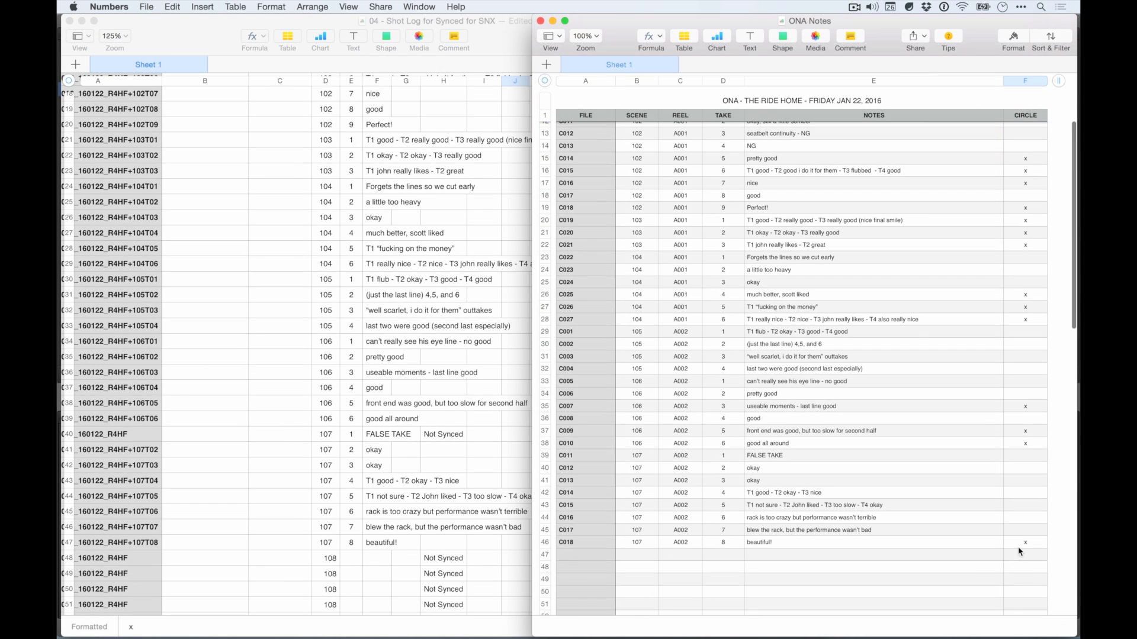
pyautogui.keyDown('shift'); pyautogui.click(1023, 542); pyautogui.keyUp('shift')
pyautogui.click(422, 414)
pyautogui.scroll(10, 421, 415)
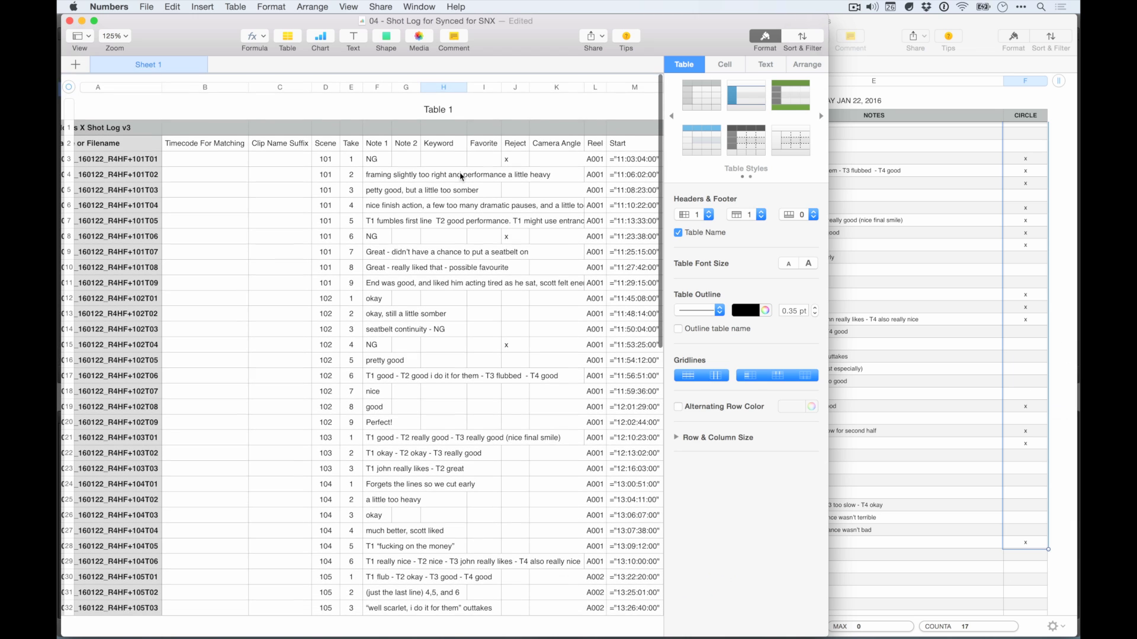
pyautogui.click(444, 161)
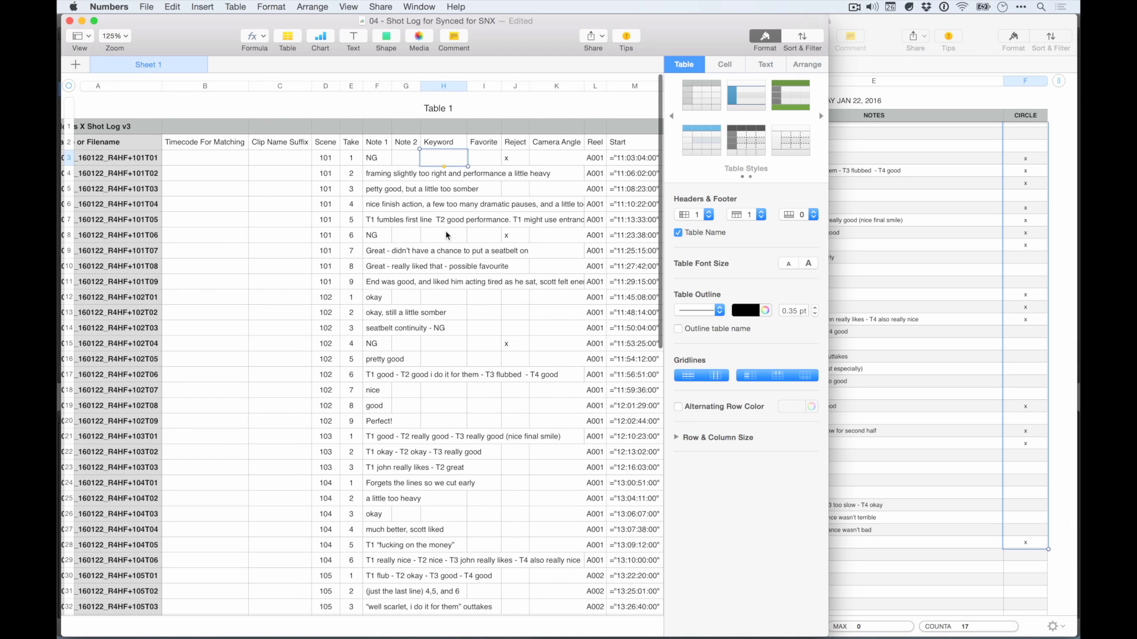
pyautogui.press('super+v')
# Replace the x marks in the Keyword column with circle for scene 101 takes 7, 8 and 9
pyautogui.click(444, 255)
pyautogui.write('ci')
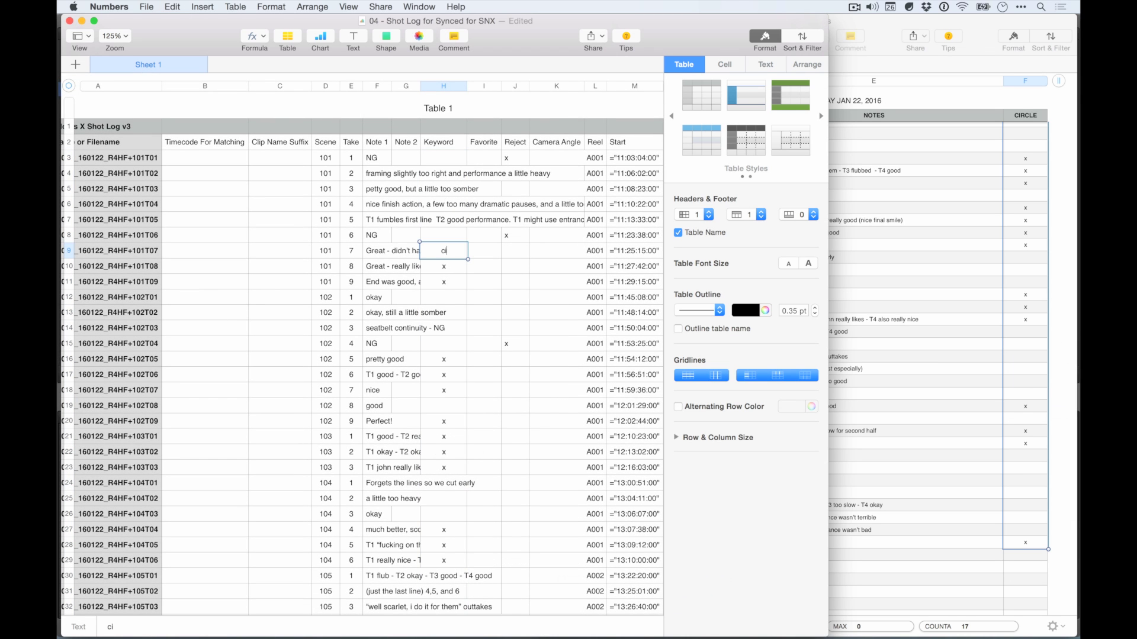
pyautogui.press('Return')
pyautogui.write('circle')
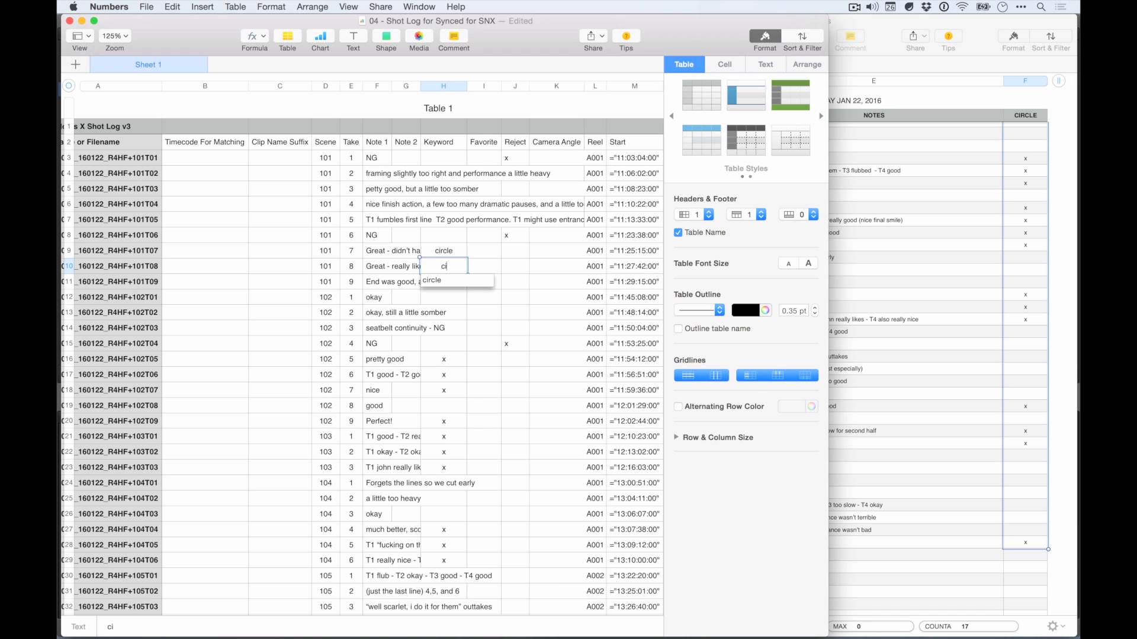
pyautogui.press('Return')
pyautogui.write('circl')
pyautogui.press('Return')
# Replace the Keyword x marks with circle for scene 102 takes 5, 6, 7 and 9
pyautogui.press('Down')
pyautogui.press('Down')
pyautogui.press('Down')
pyautogui.press('Down')
pyautogui.write('circ')
pyautogui.press('Return')
pyautogui.write('circle')
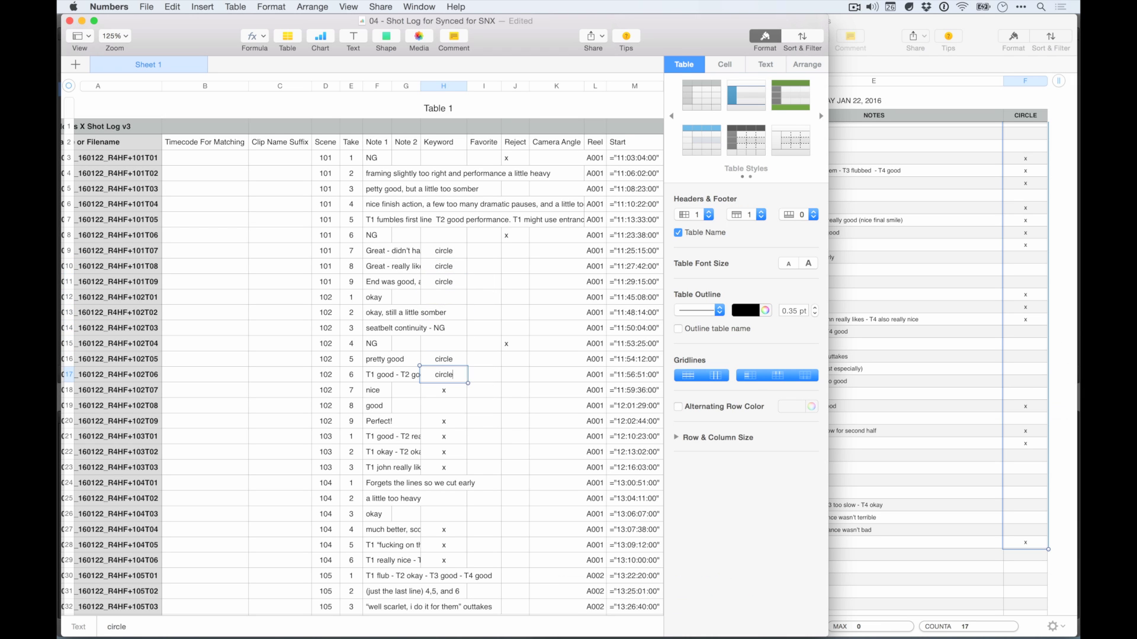
pyautogui.press('Return')
pyautogui.write('circle')
pyautogui.press('Return')
pyautogui.press('Down')
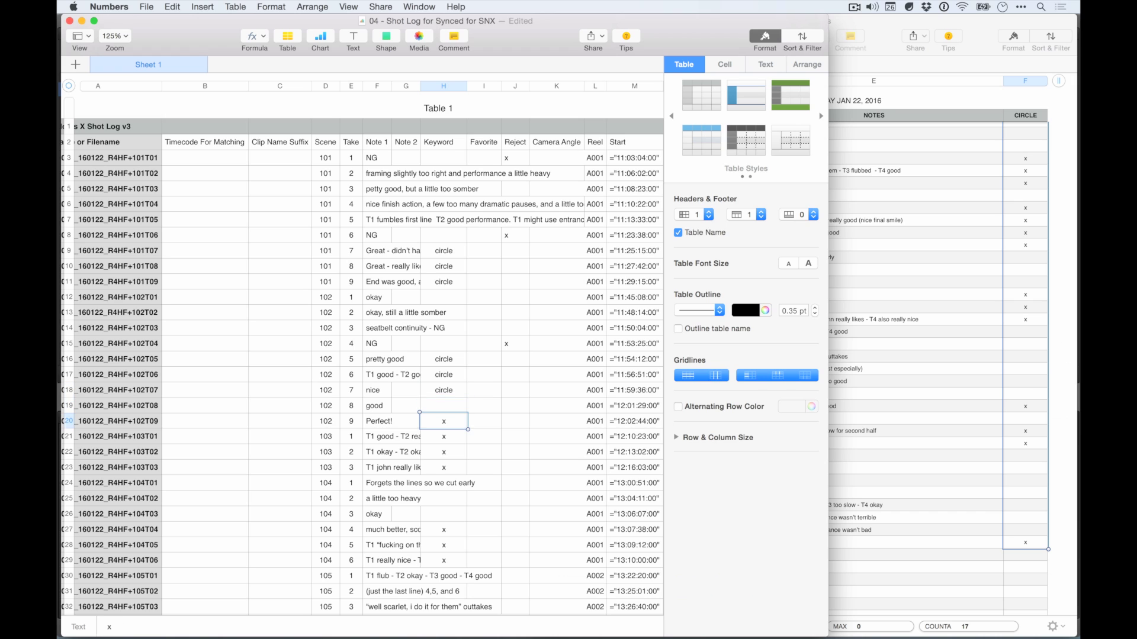
pyautogui.write('circle')
pyautogui.press('Return')
# Change the Keyword entries of scene 103 takes 1, 2 and 3 to circle
pyautogui.write('circle')
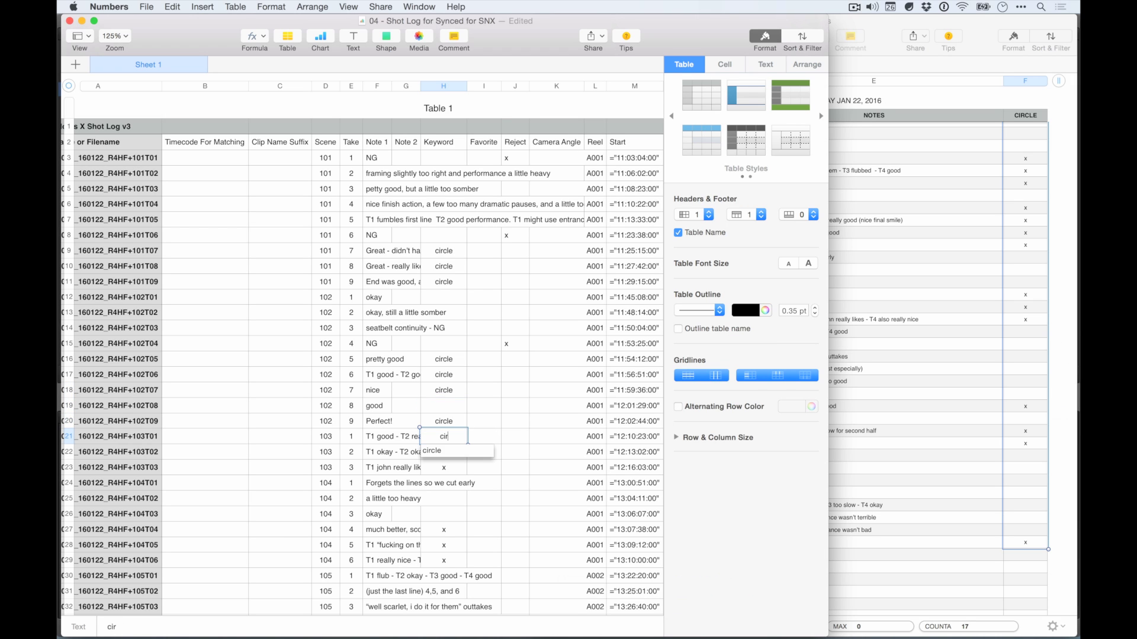
pyautogui.press('Return')
pyautogui.write('circle')
pyautogui.press('Return')
pyautogui.write('circle')
pyautogui.press('Return')
# Change the Keyword entries of scene 104 takes 4, 5 and 6 to circle
pyautogui.press('Down')
pyautogui.press('Down')
pyautogui.press('Down')
pyautogui.write('circle')
pyautogui.press('Return')
pyautogui.write('circle')
pyautogui.press('Return')
pyautogui.write('circle')
# Replace the remaining Keyword x marks with circle: scene 106 takes 3, 5 and 6, and scene 107 take 8
pyautogui.scroll(-10, 462, 252)
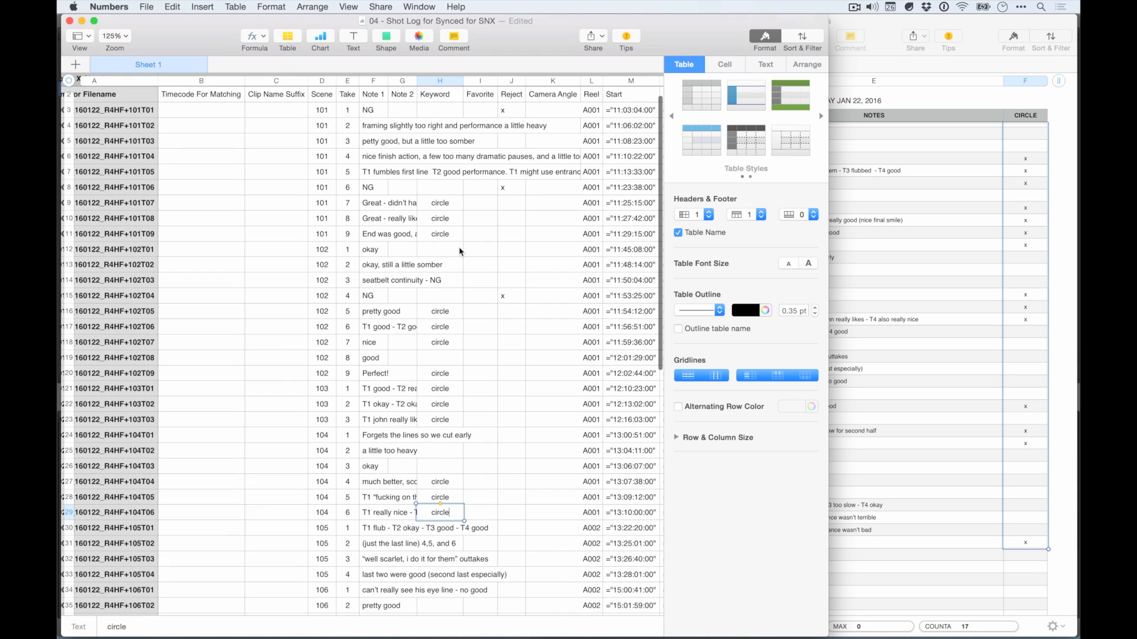
pyautogui.scroll(-8, 447, 480)
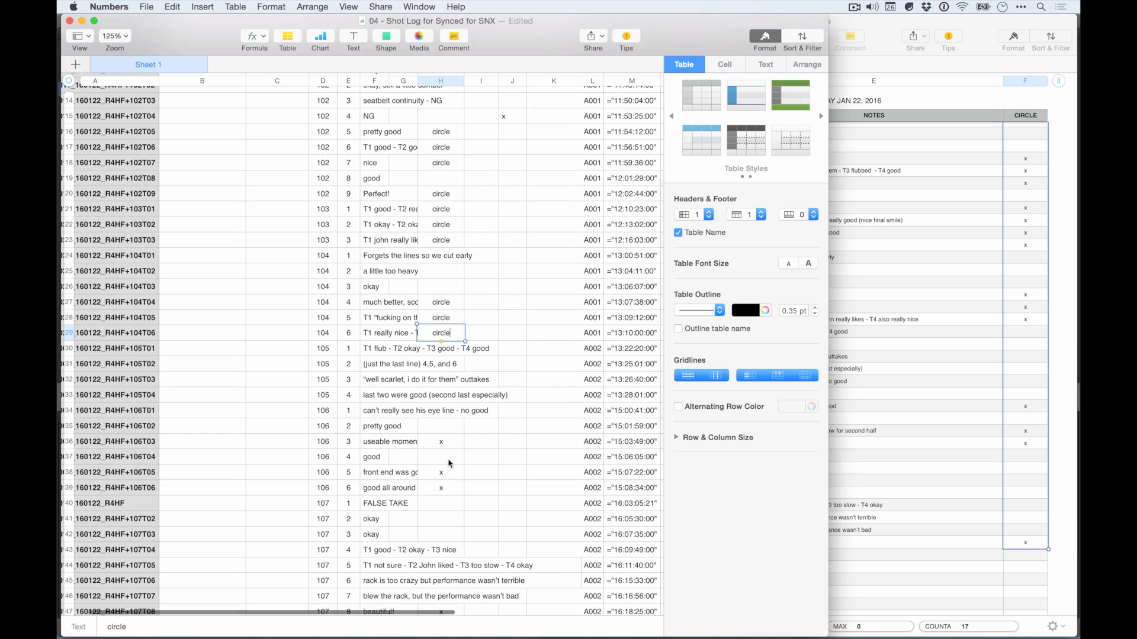
pyautogui.click(446, 350)
pyautogui.write('circle')
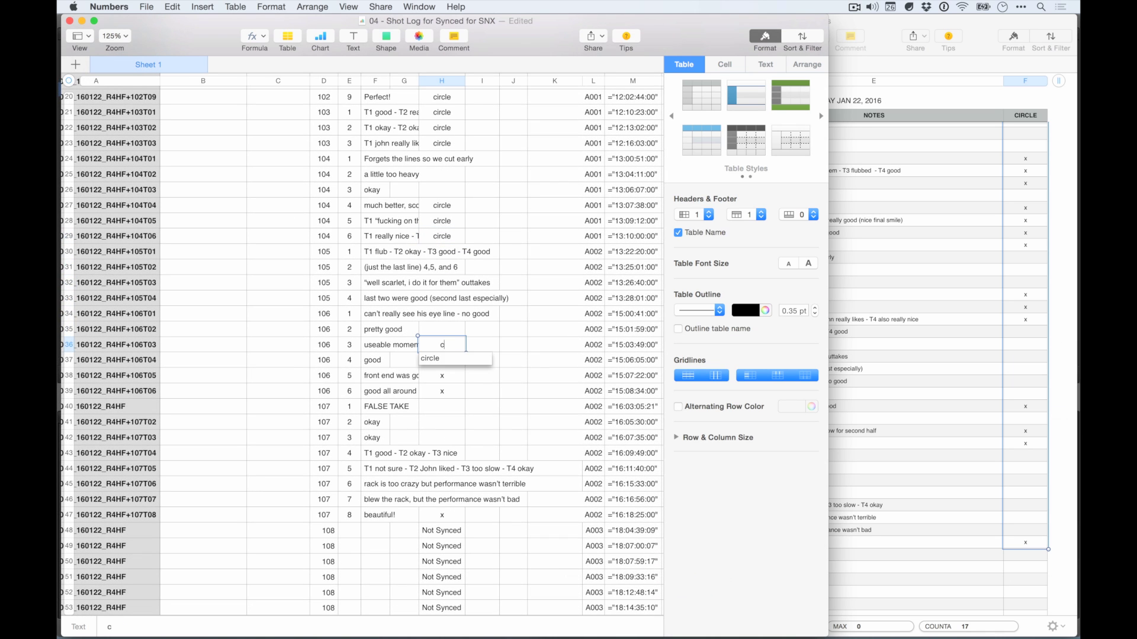
pyautogui.press('Return')
pyautogui.press('Return')
pyautogui.write('cir')
pyautogui.press('Return')
pyautogui.press('Return')
pyautogui.write('circle')
pyautogui.click(455, 521)
pyautogui.write('circle')
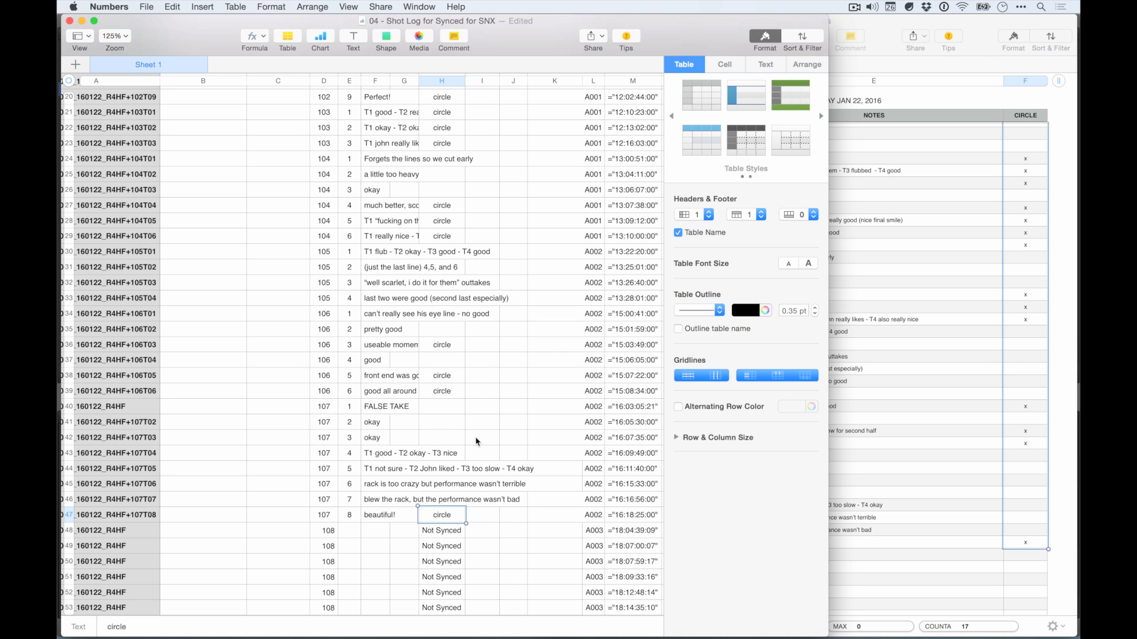
pyautogui.press('Tab')
# Export the shot log as a Unicode (UTF-8) CSV, replacing the existing 04 - Shot Log for Synced for SNX.csv in the XML folder
pyautogui.scroll(10, 476, 441)
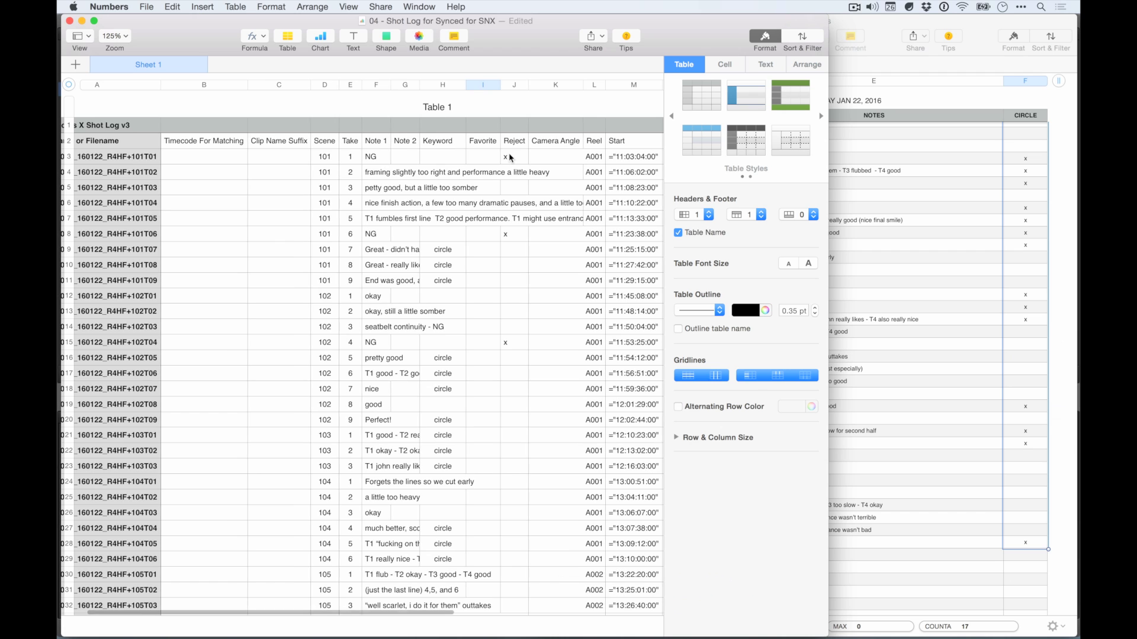
pyautogui.scroll(-15, 533, 178)
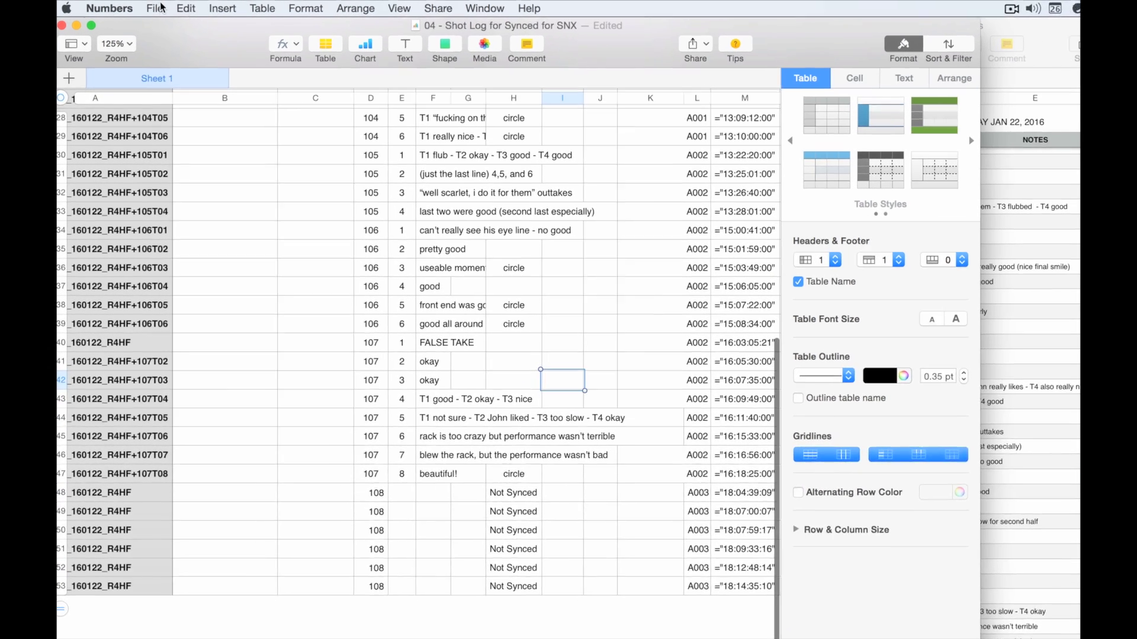
pyautogui.click(146, 6)
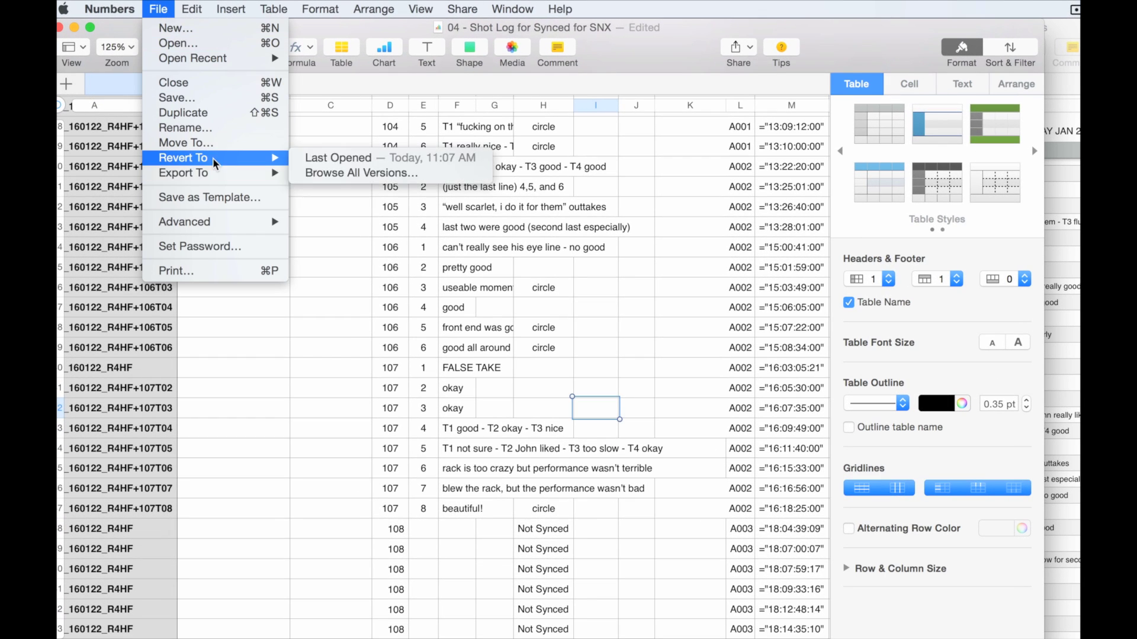
pyautogui.moveTo(212, 177)
pyautogui.click(328, 205)
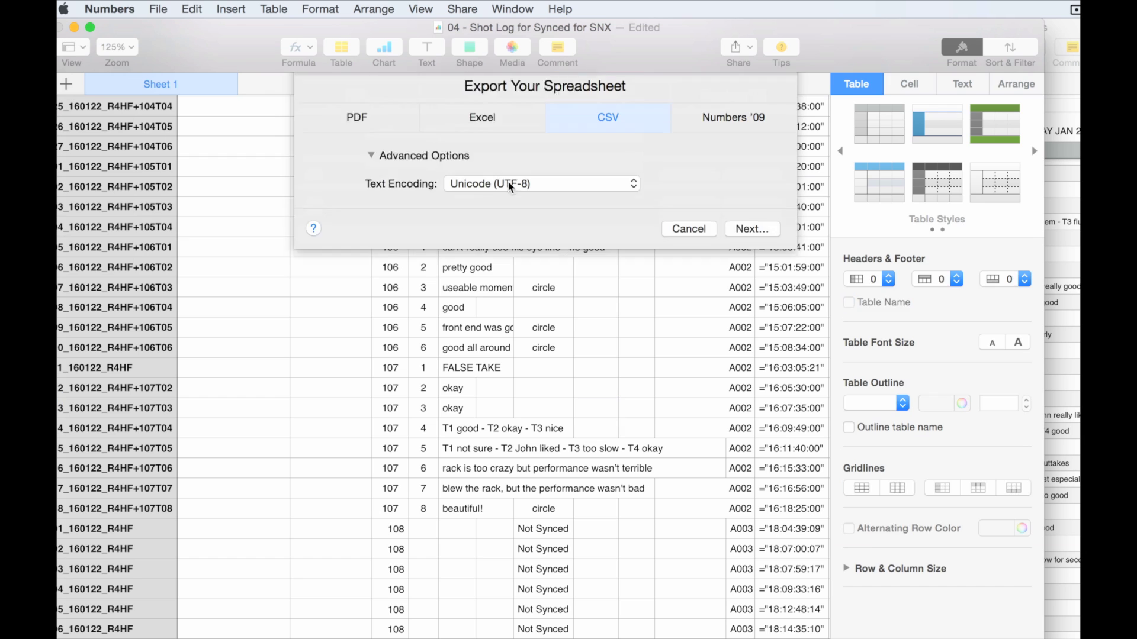
pyautogui.click(752, 240)
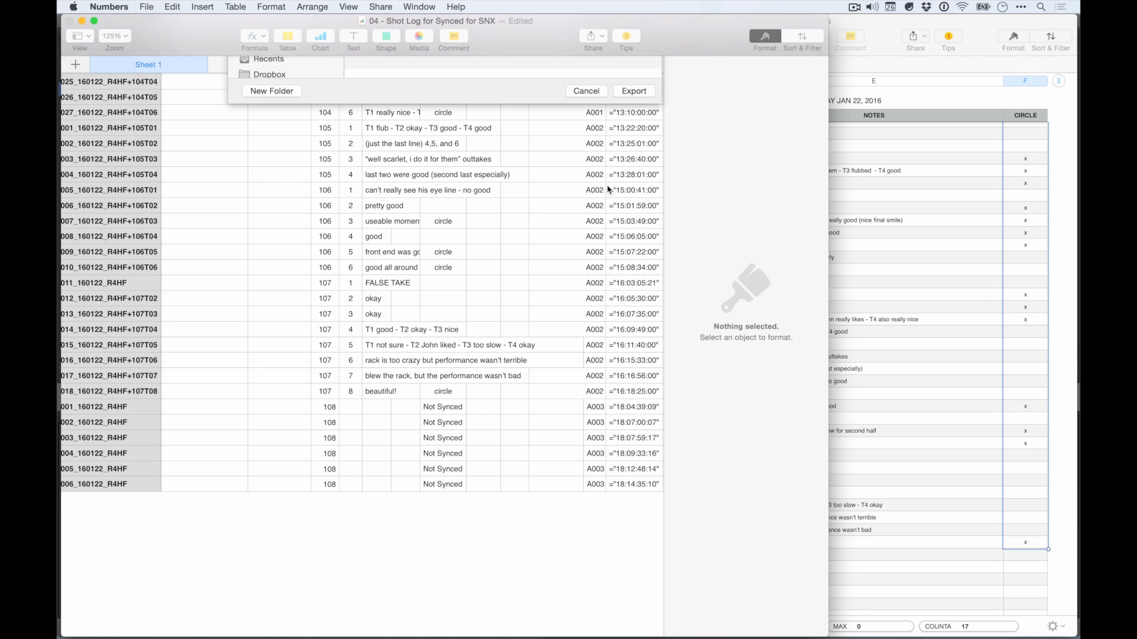
pyautogui.click(633, 372)
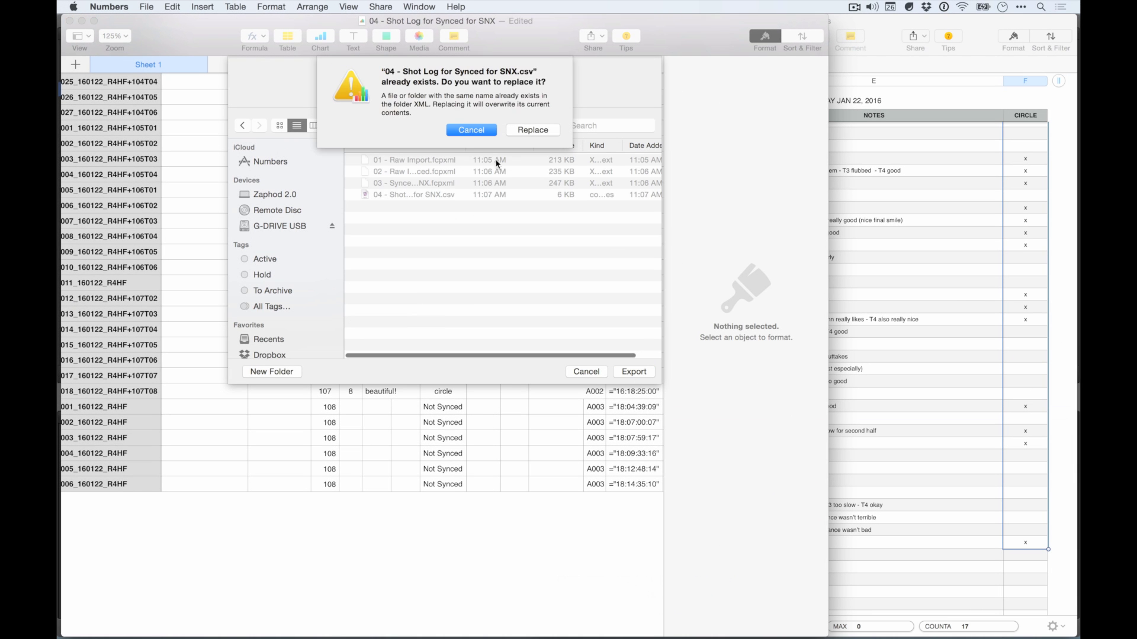
pyautogui.click(522, 129)
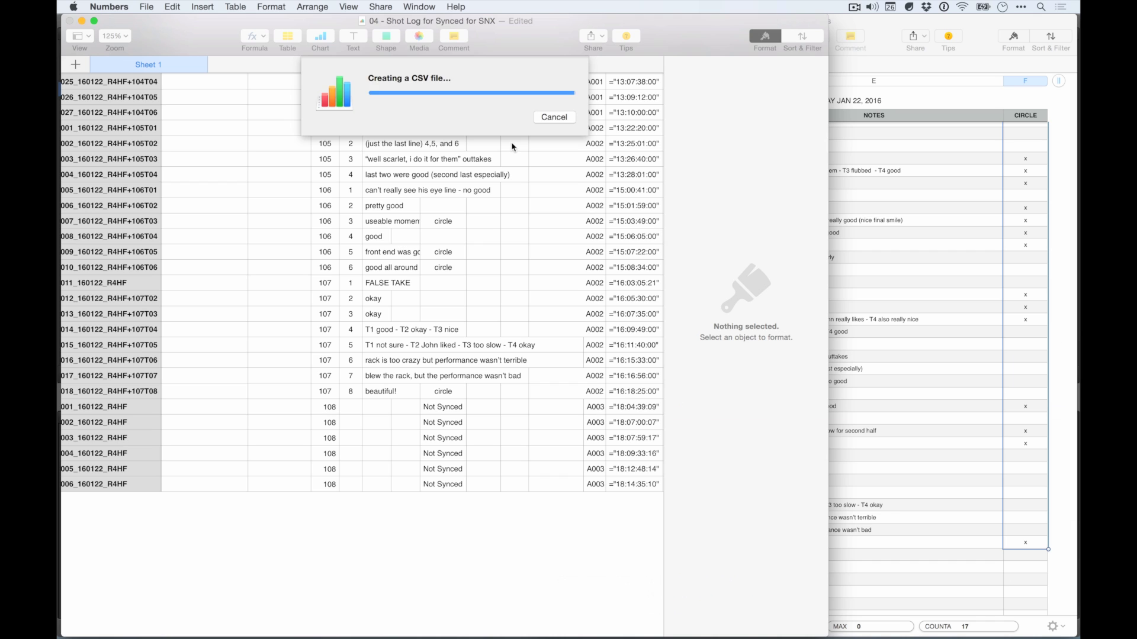
# Save the spreadsheet in the XML folder as 04 - Shot Log for Synced for SNX (Numbers)
pyautogui.click(147, 7)
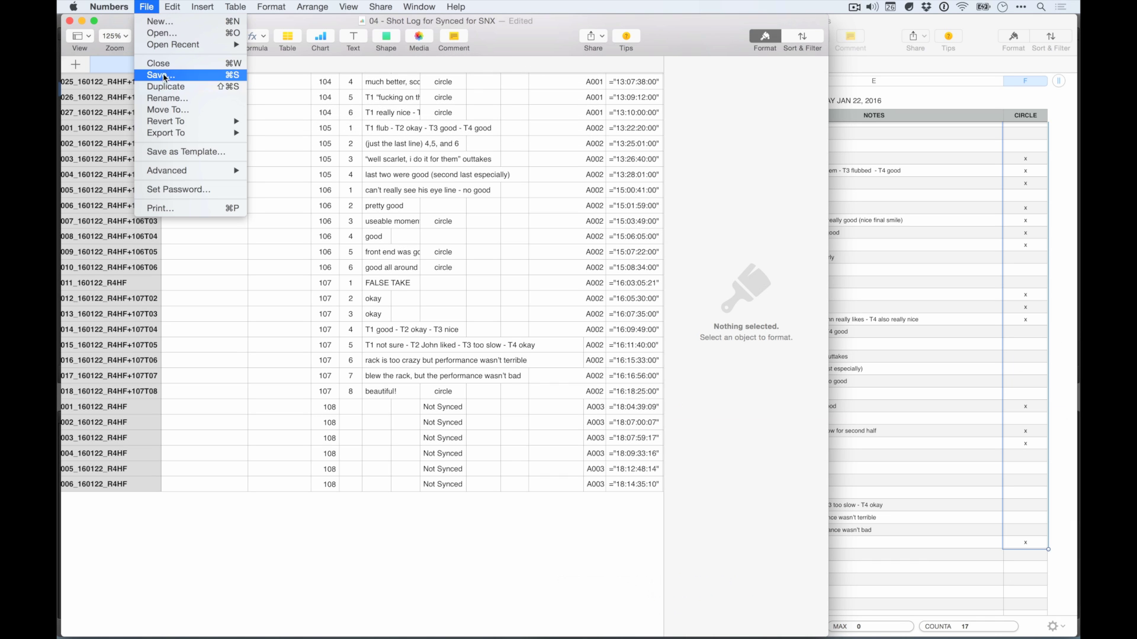
pyautogui.click(160, 75)
pyautogui.press('Right')
pyautogui.write('(Numbers)')
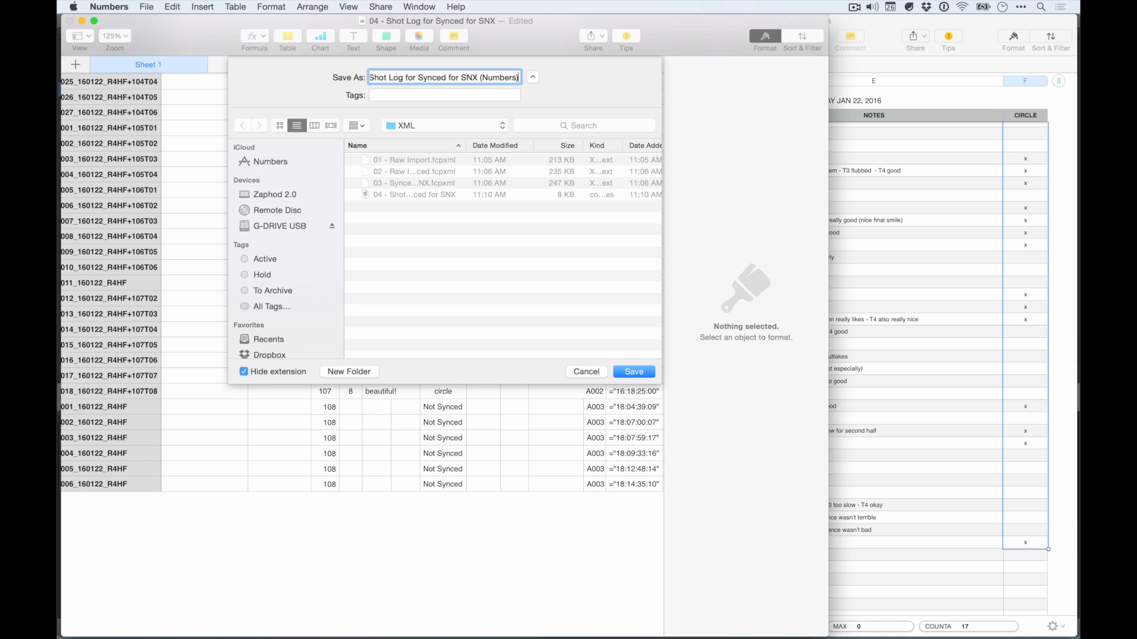
pyautogui.press('Return')
# Load the CSV 04 - Shot Log for Synced for SNX from the Finder's XML folder into Shot Notes X
pyautogui.press('super+Tab')
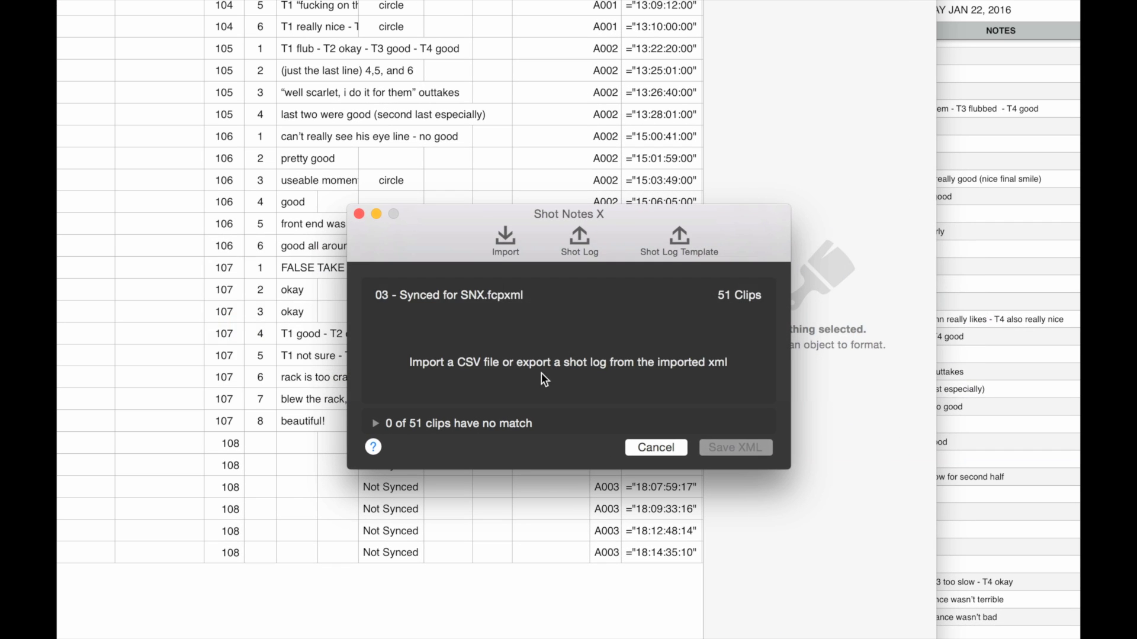
pyautogui.press('super+Tab')
pyautogui.press('super+shift+Tab')
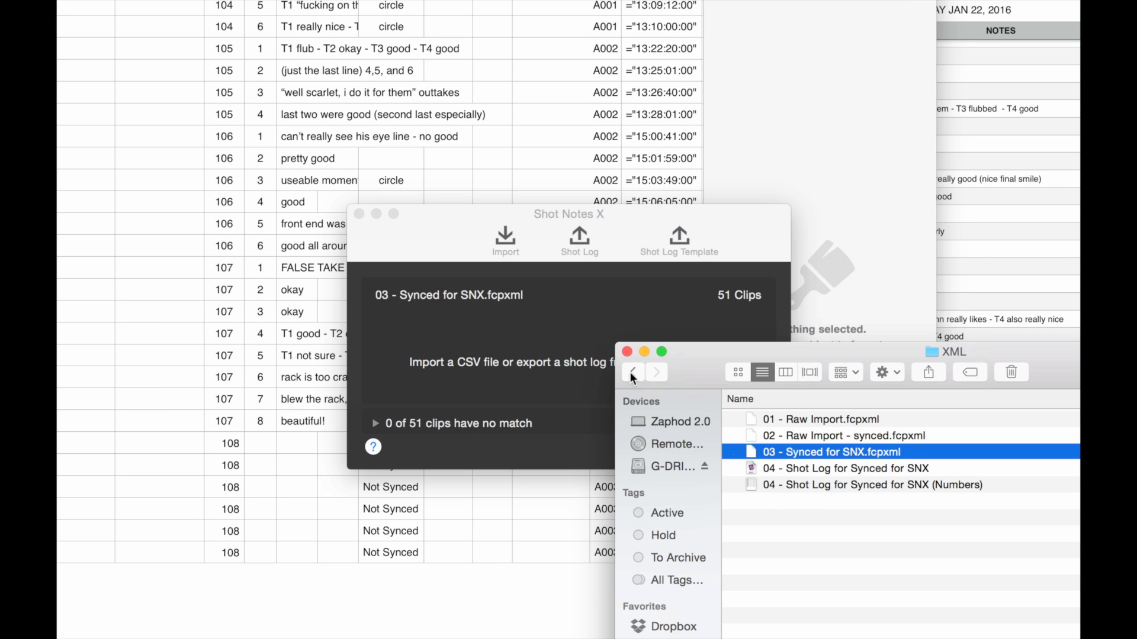
pyautogui.moveTo(876, 470); pyautogui.dragTo(506, 346)
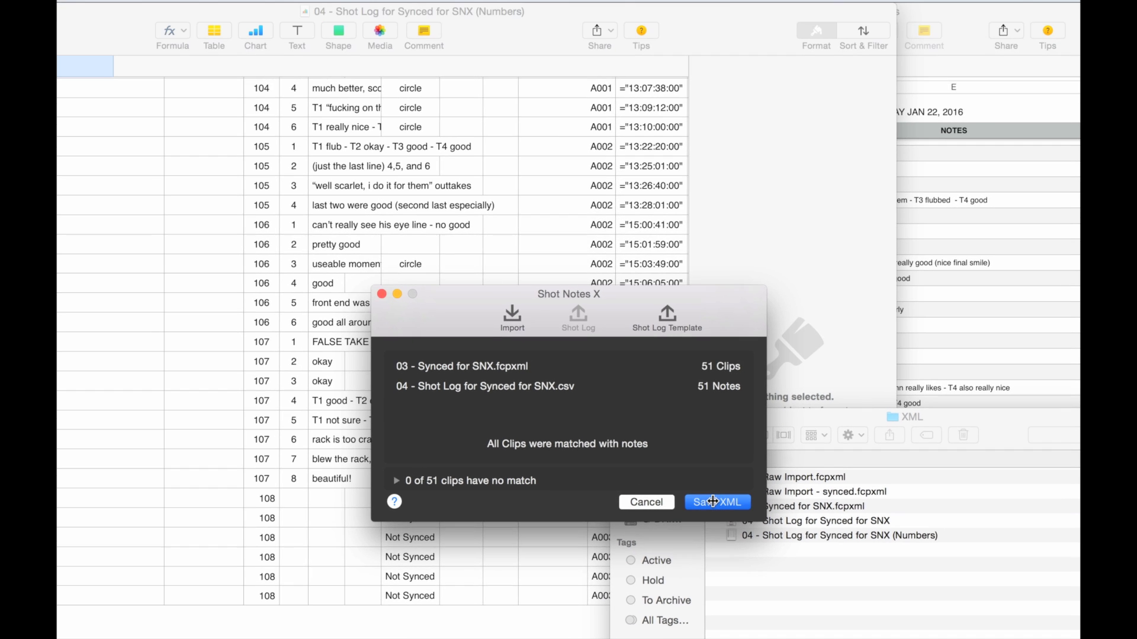
# Save the updated XML in the XML folder as 05 - ONA - The Ride Home - SNX.fcpxml
pyautogui.click(730, 445)
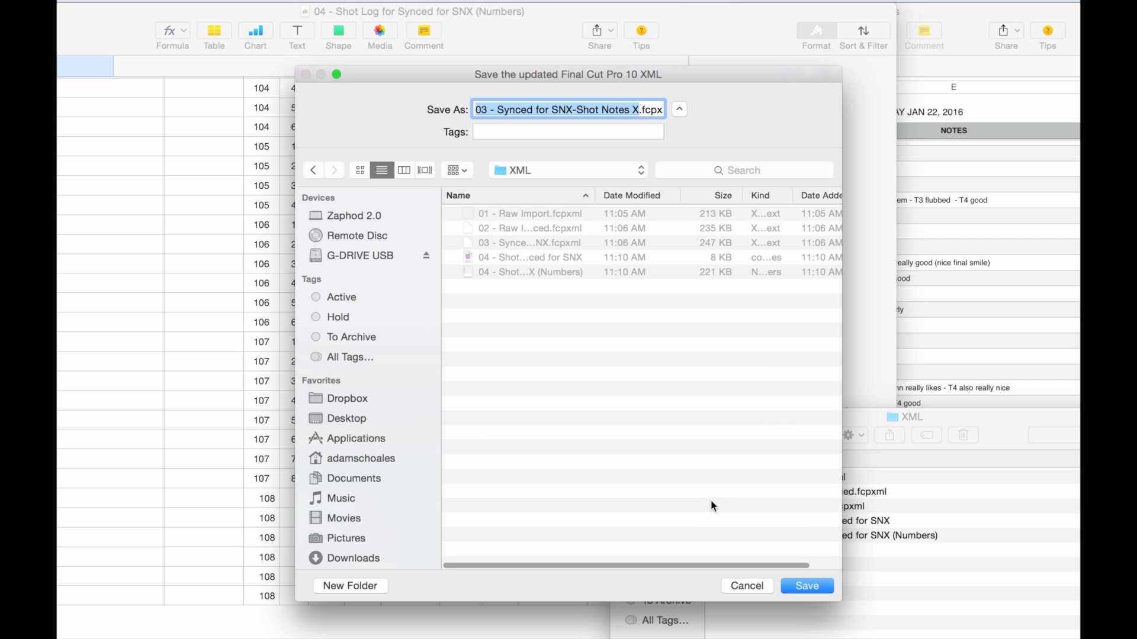
pyautogui.press('Left')
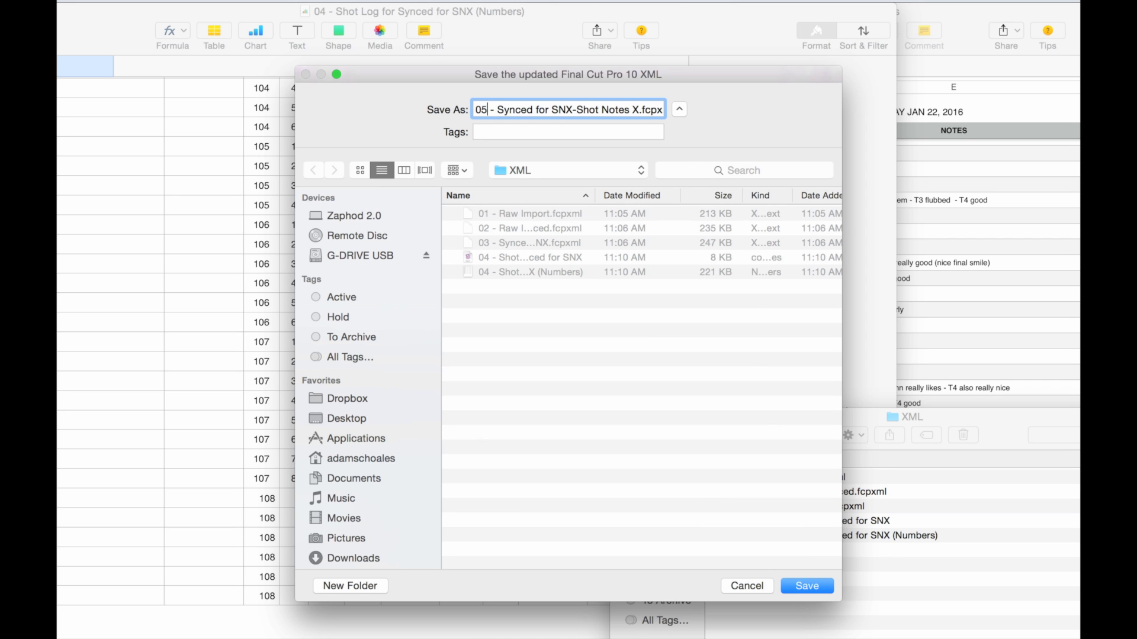
pyautogui.press('shift+super+Right')
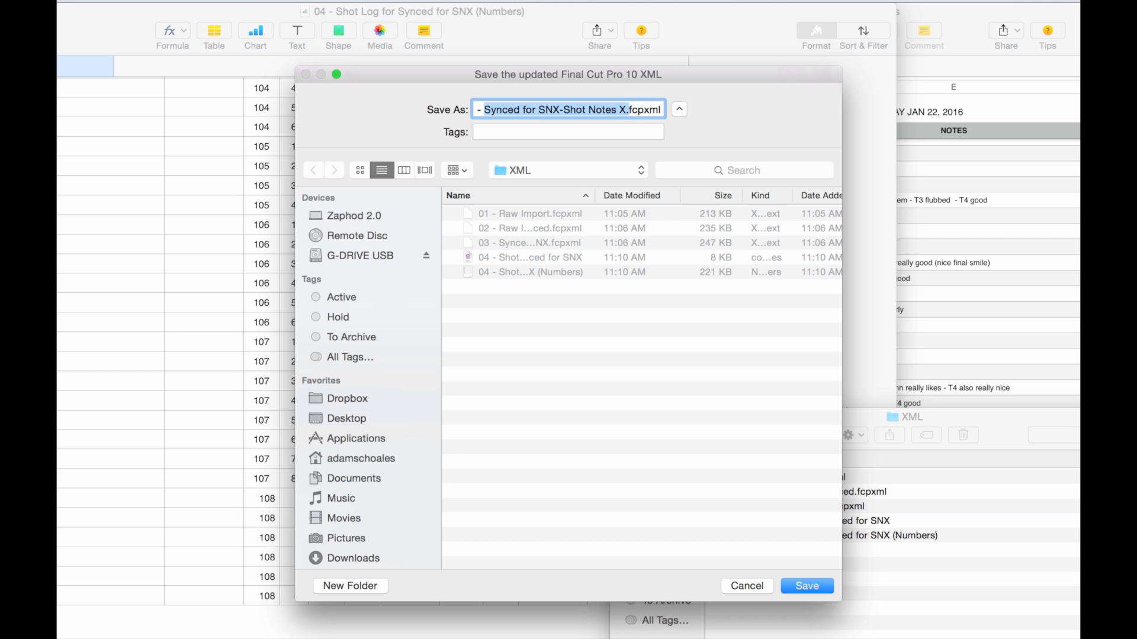
pyautogui.write('ONA - The Ride Home - ')
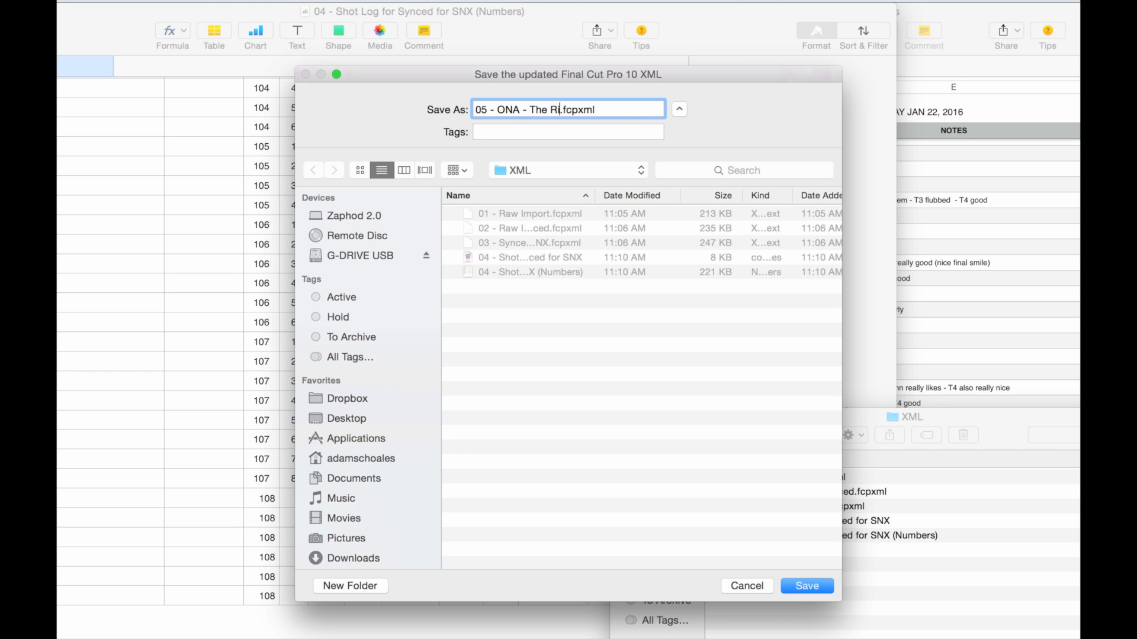
pyautogui.write('SNX')
pyautogui.press('Return')
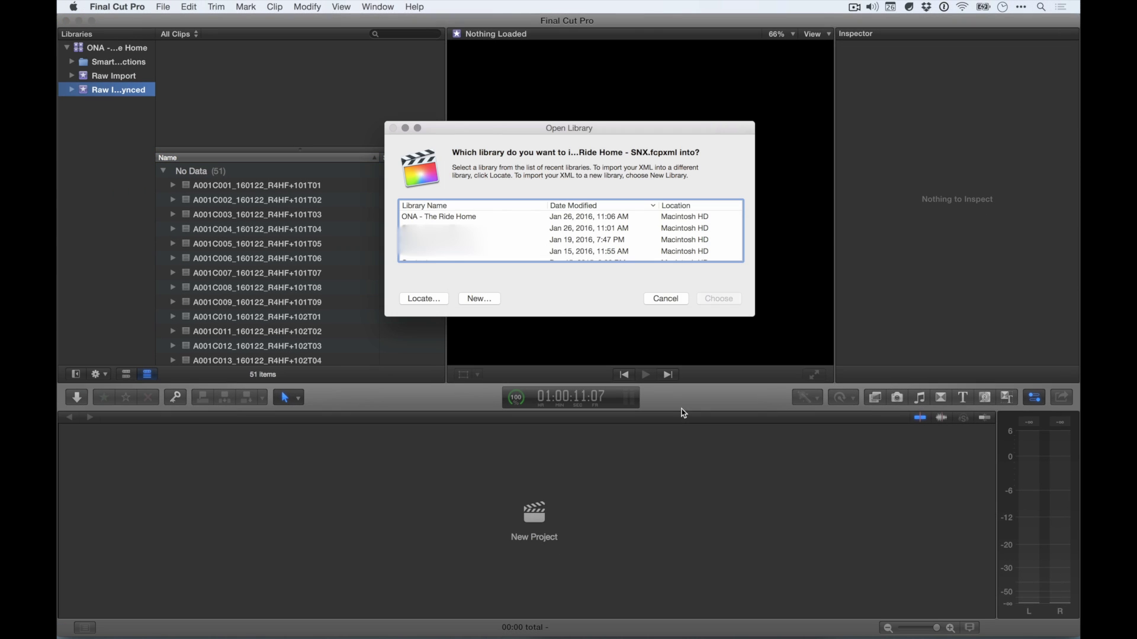
# Import the SNX XML into the ONA - The Ride Home library in Final Cut Pro
pyautogui.doubleClick(465, 216)
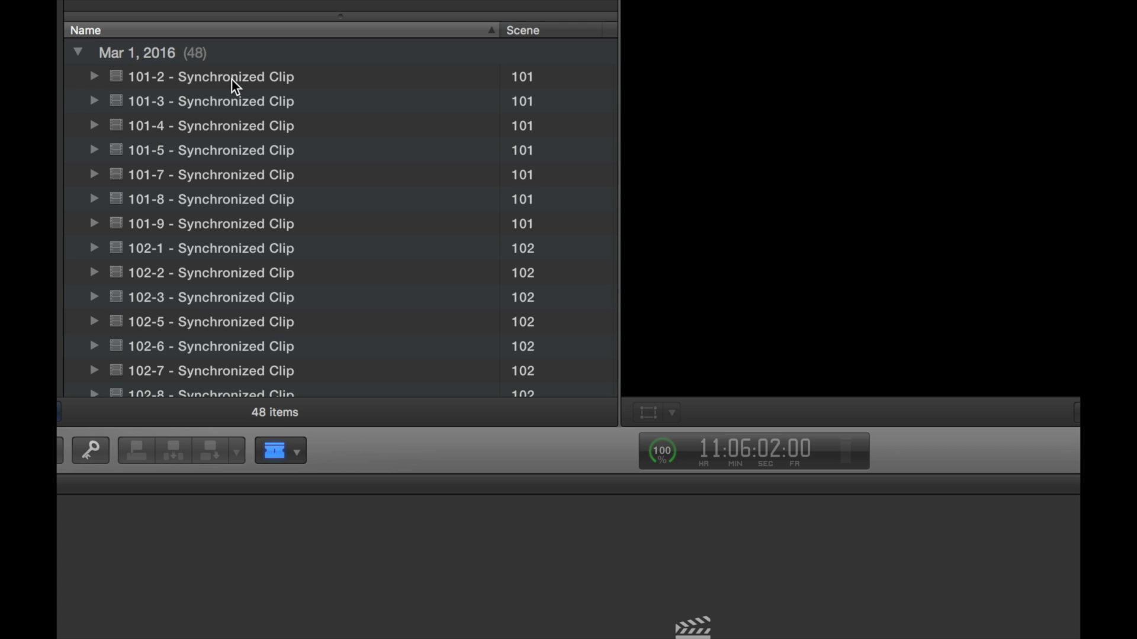
# Review the imported clips' names and scenes, widening the browser to examine the Notes and Reel columns
pyautogui.scroll(-15, 232, 80)
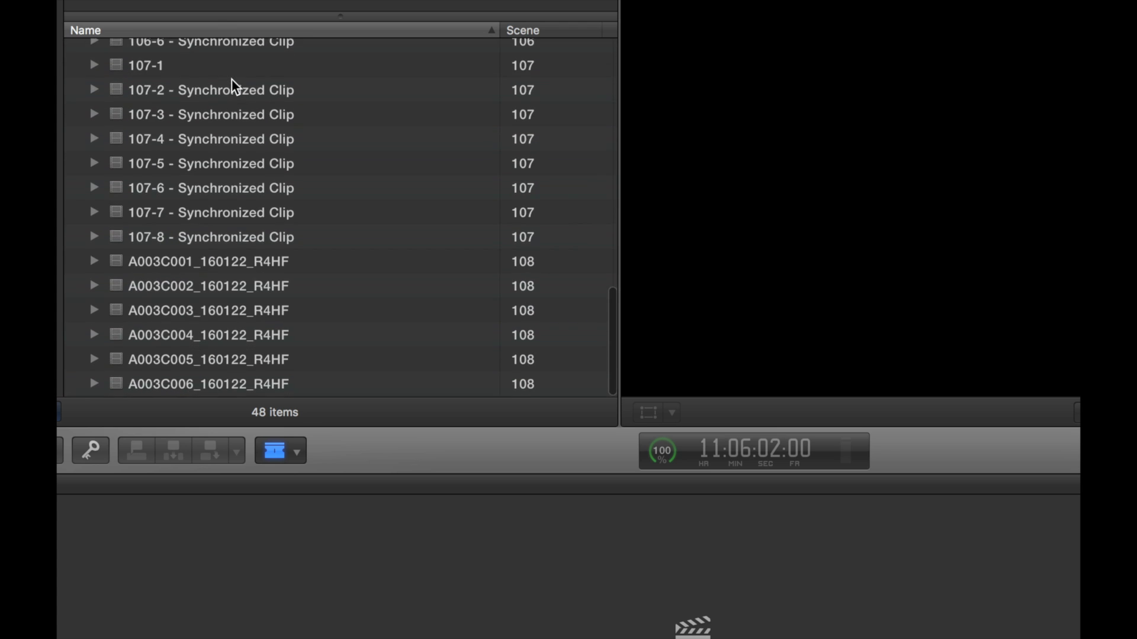
pyautogui.scroll(15, 232, 79)
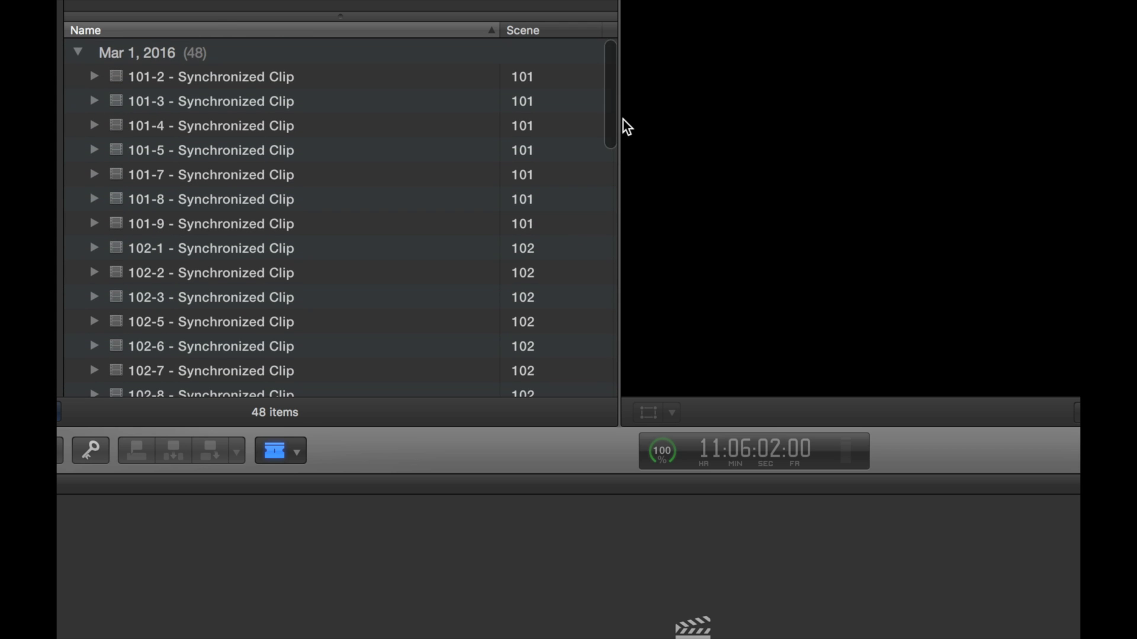
pyautogui.moveTo(620, 129); pyautogui.dragTo(1056, 148)
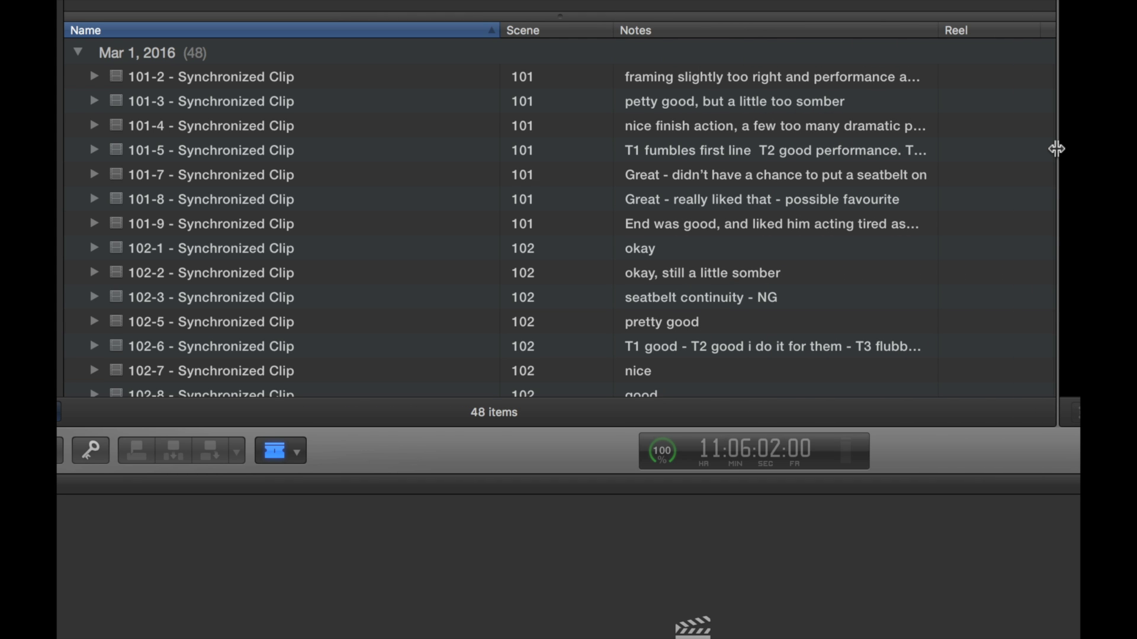
pyautogui.scroll(-10, 753, 114)
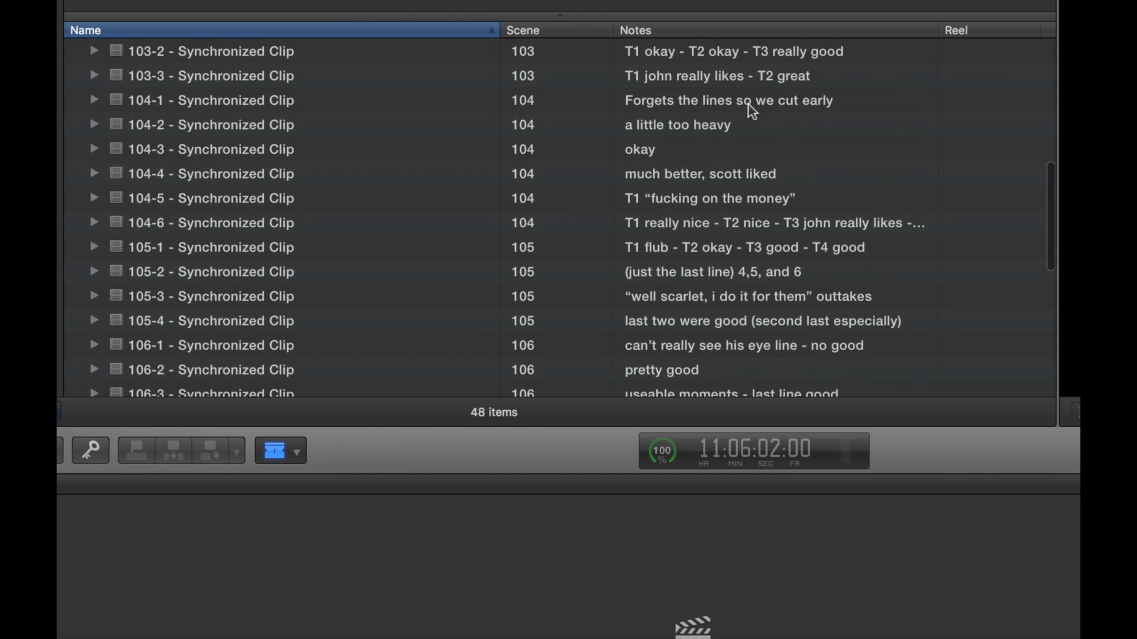
pyautogui.scroll(5, 752, 111)
pyautogui.scroll(6, 752, 112)
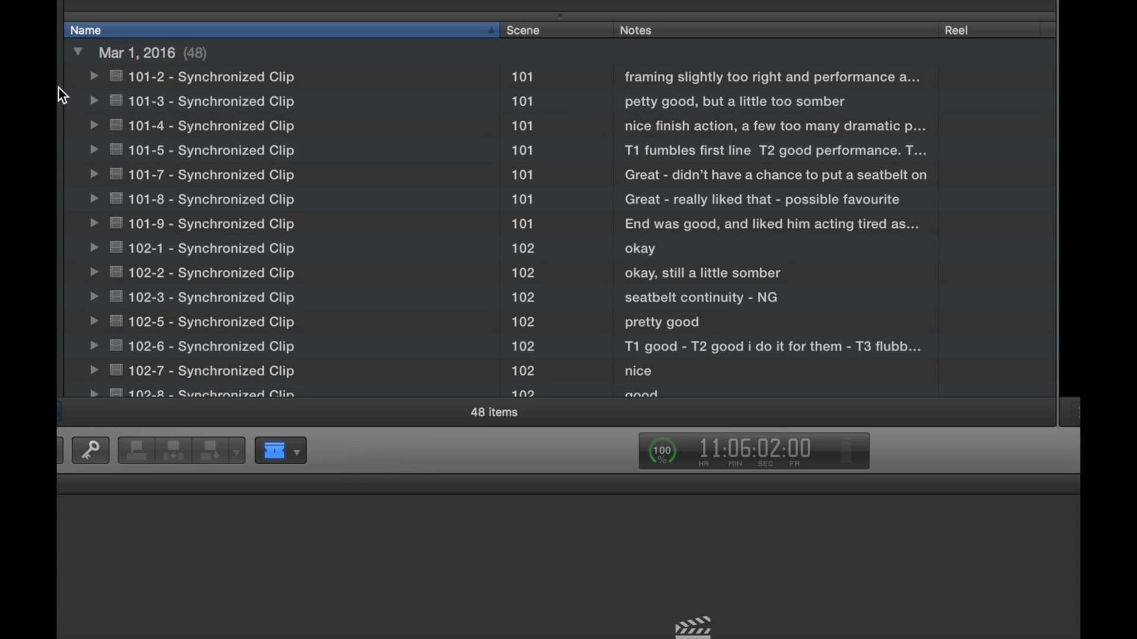
# Expand clips 101-2, 101-3, 101-4 and 102-5 to examine their keywords, and select the circle keyword on 102-5
pyautogui.click(93, 76)
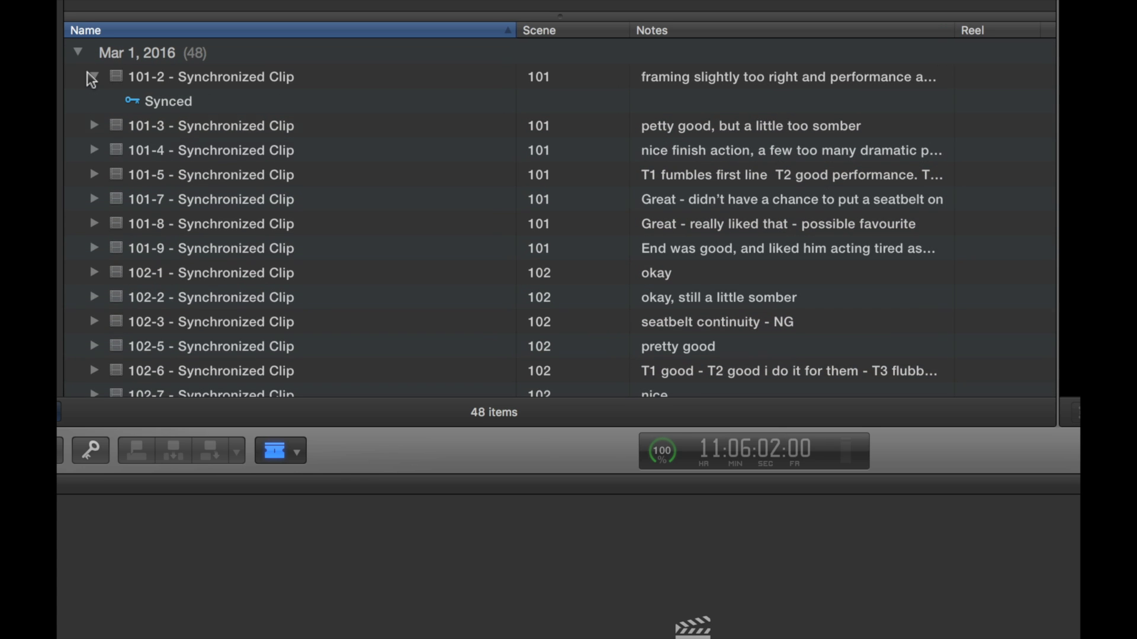
pyautogui.click(93, 125)
pyautogui.click(93, 174)
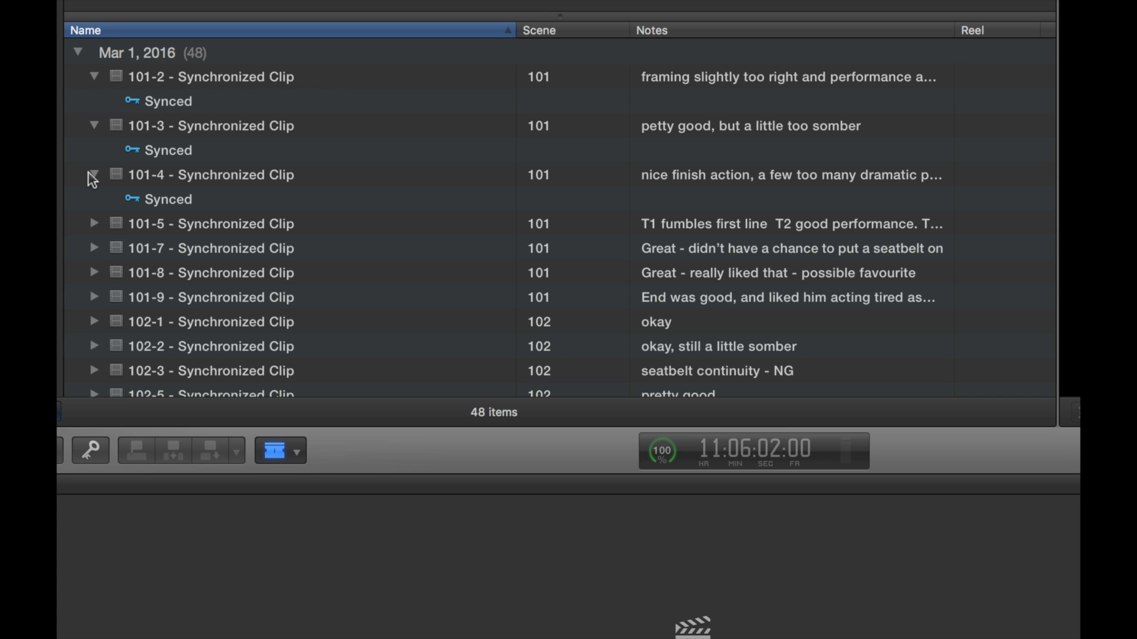
pyautogui.scroll(-5, 92, 180)
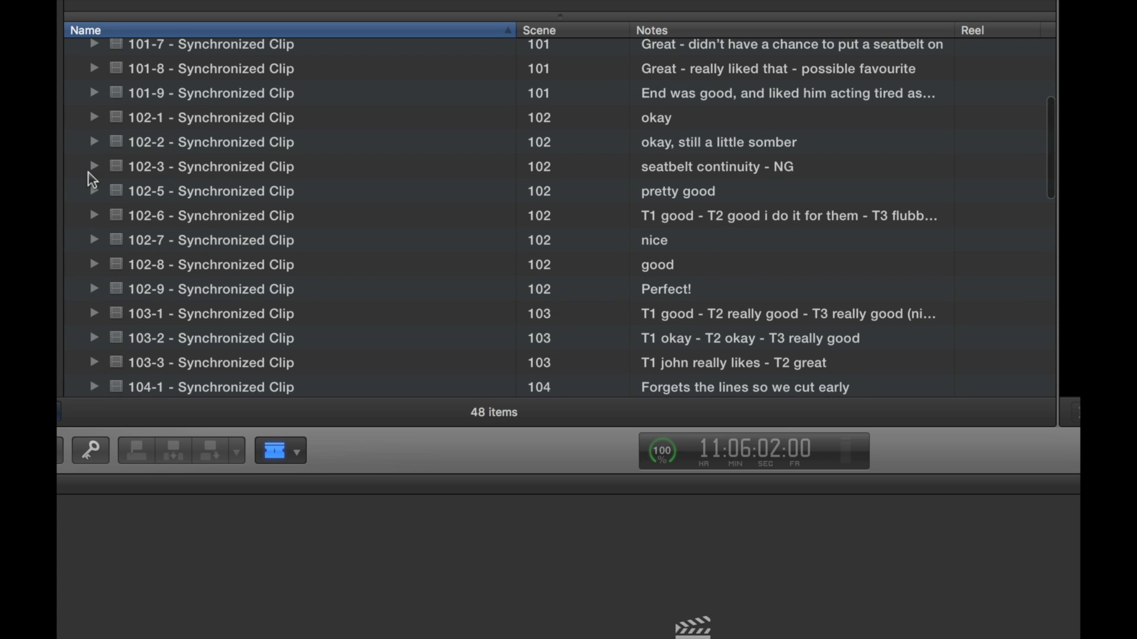
pyautogui.click(93, 190)
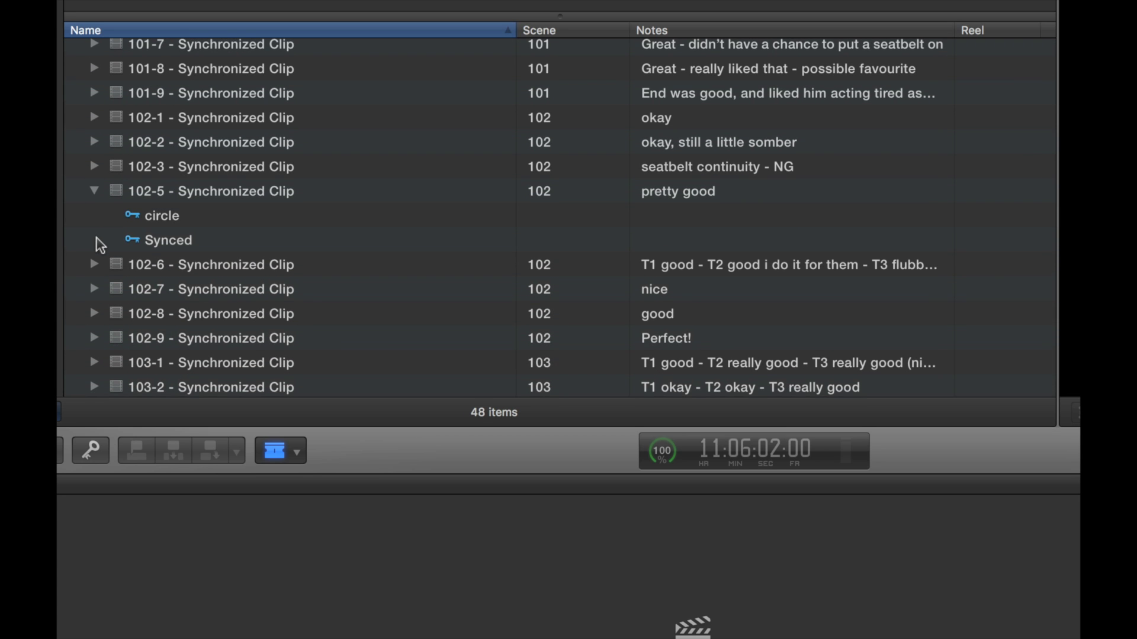
pyautogui.click(159, 215)
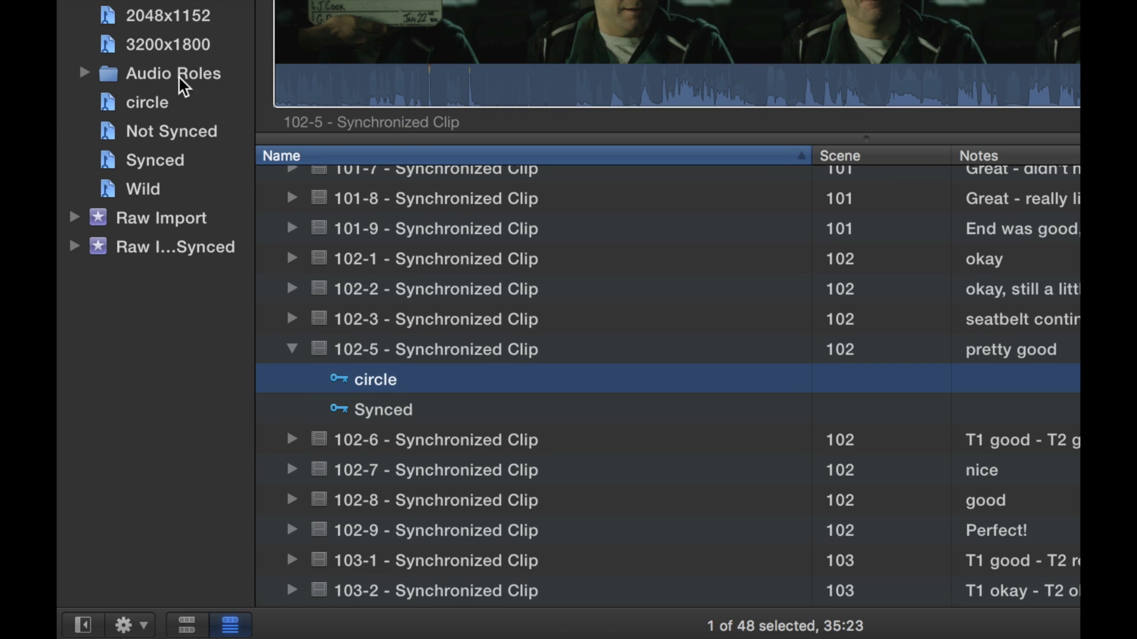
# Review the circle, Not Synced and Synced keyword collections in the event
pyautogui.click(164, 98)
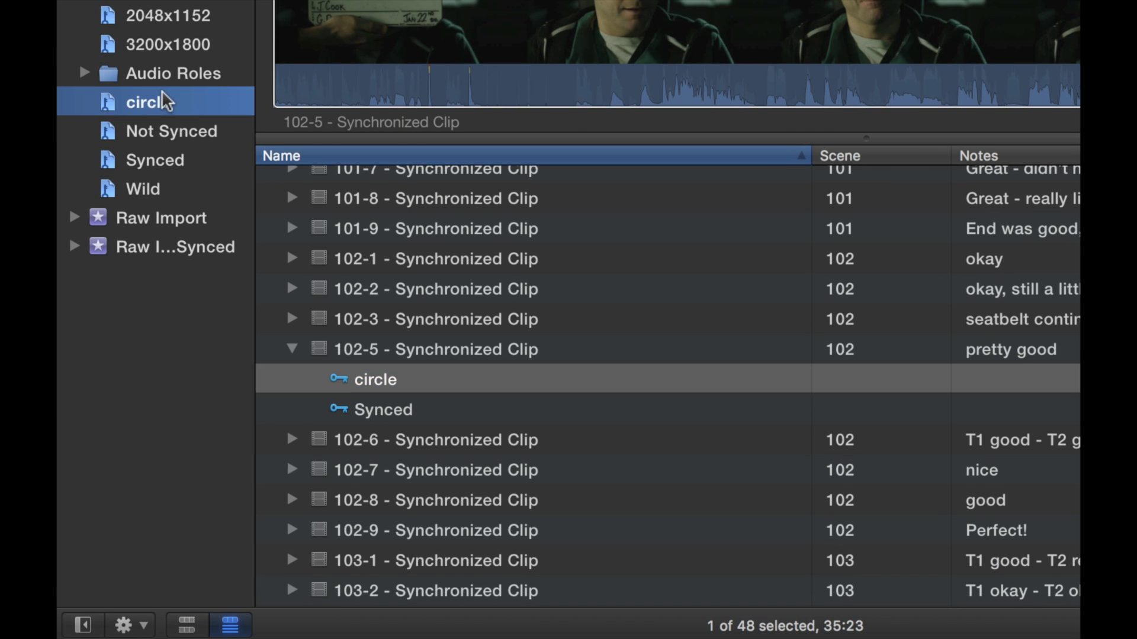
pyautogui.click(203, 134)
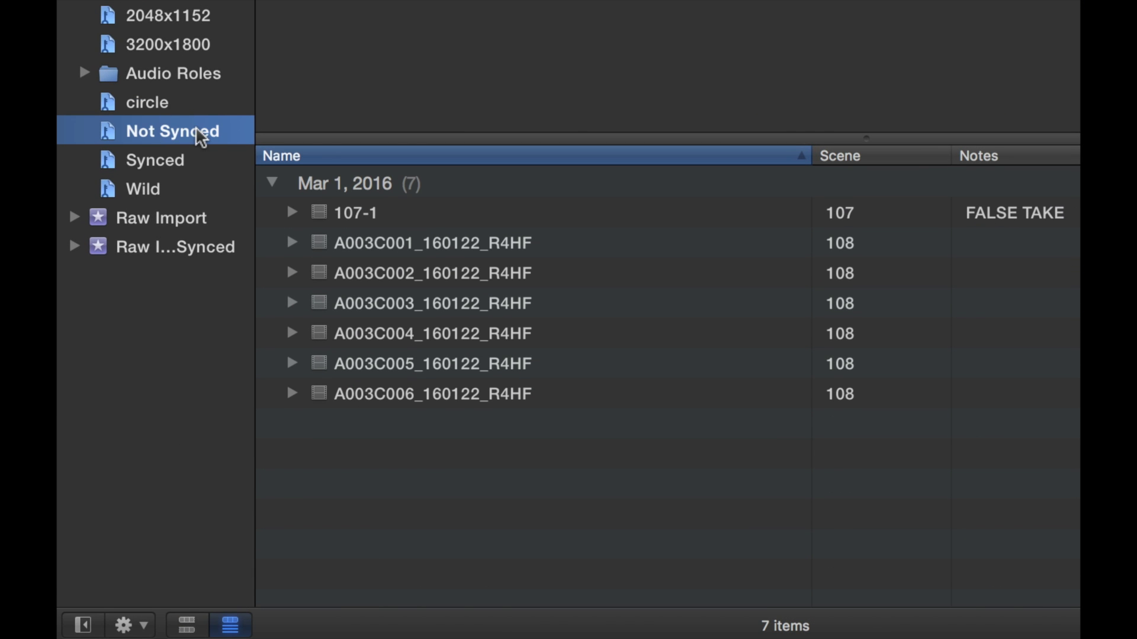
pyautogui.click(189, 161)
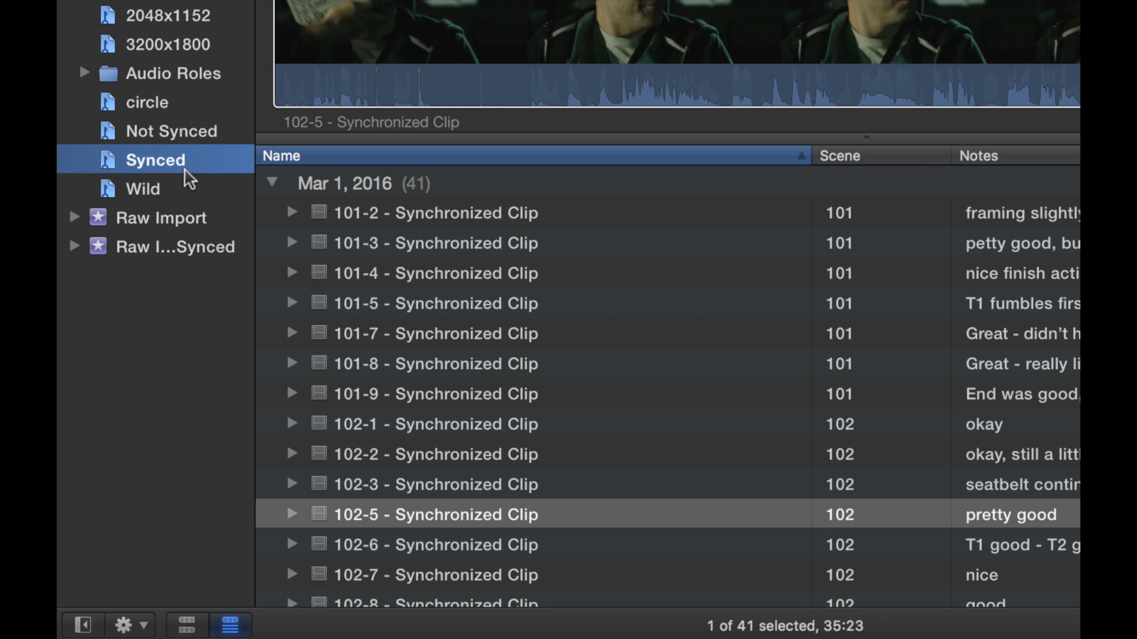
# Select the clip 101-2 - Synchronized Clip and examine its connected audio channels in the channel configuration
pyautogui.click(448, 219)
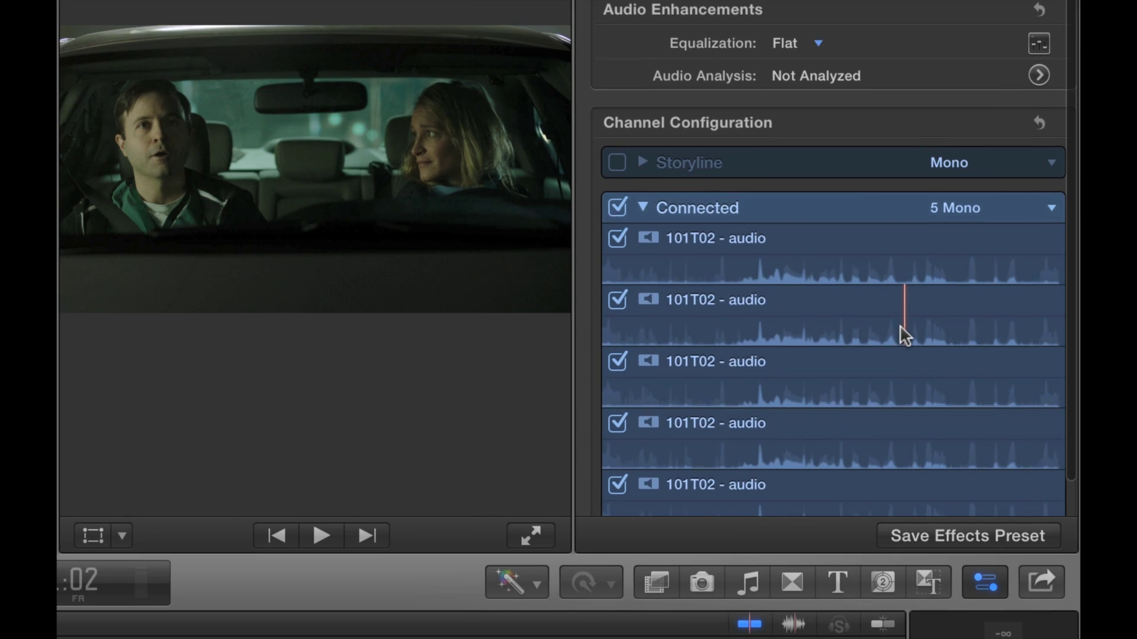
pyautogui.scroll(-3, 900, 327)
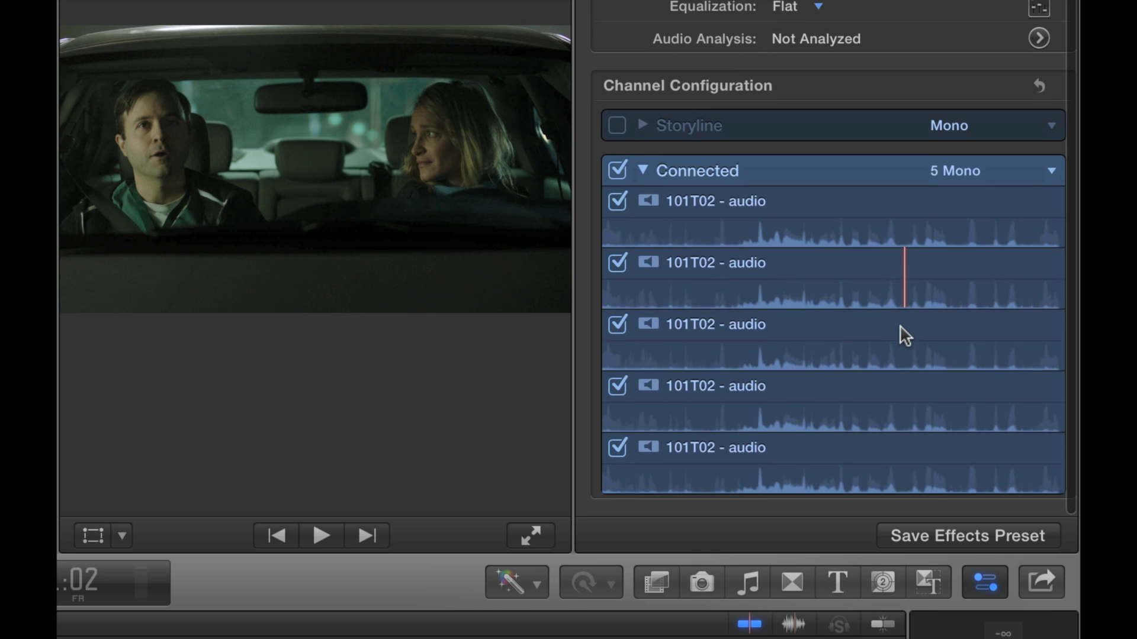